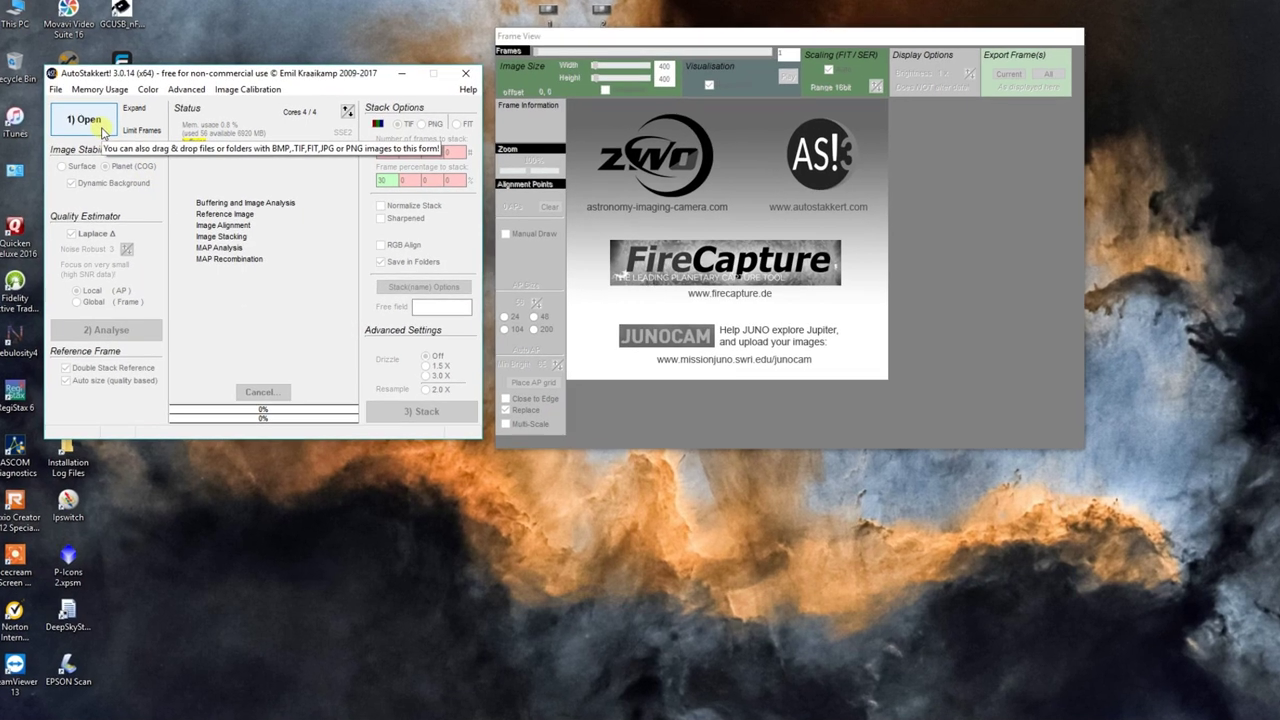
# - Load 13_30_27.avi from MSSD 256GB (N:) > SharpCap Captures > 2019-03-01 > Capture
pyautogui.click(100, 124)
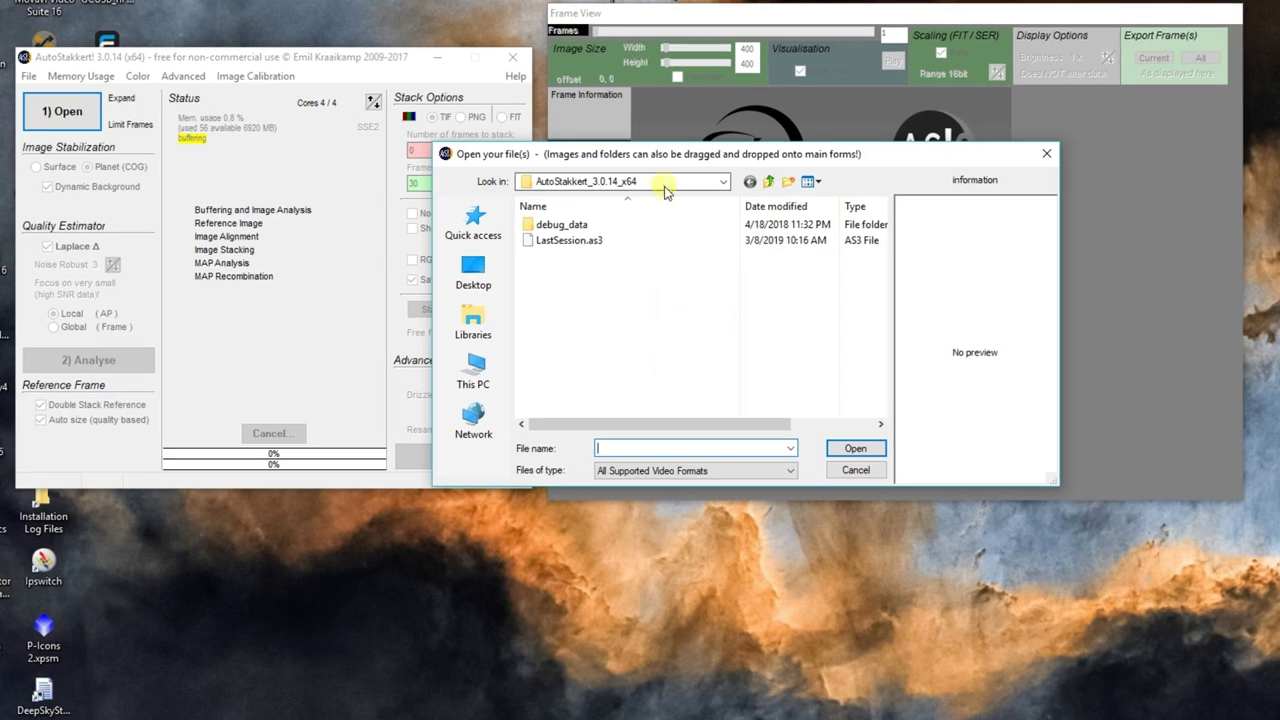
pyautogui.click(660, 182)
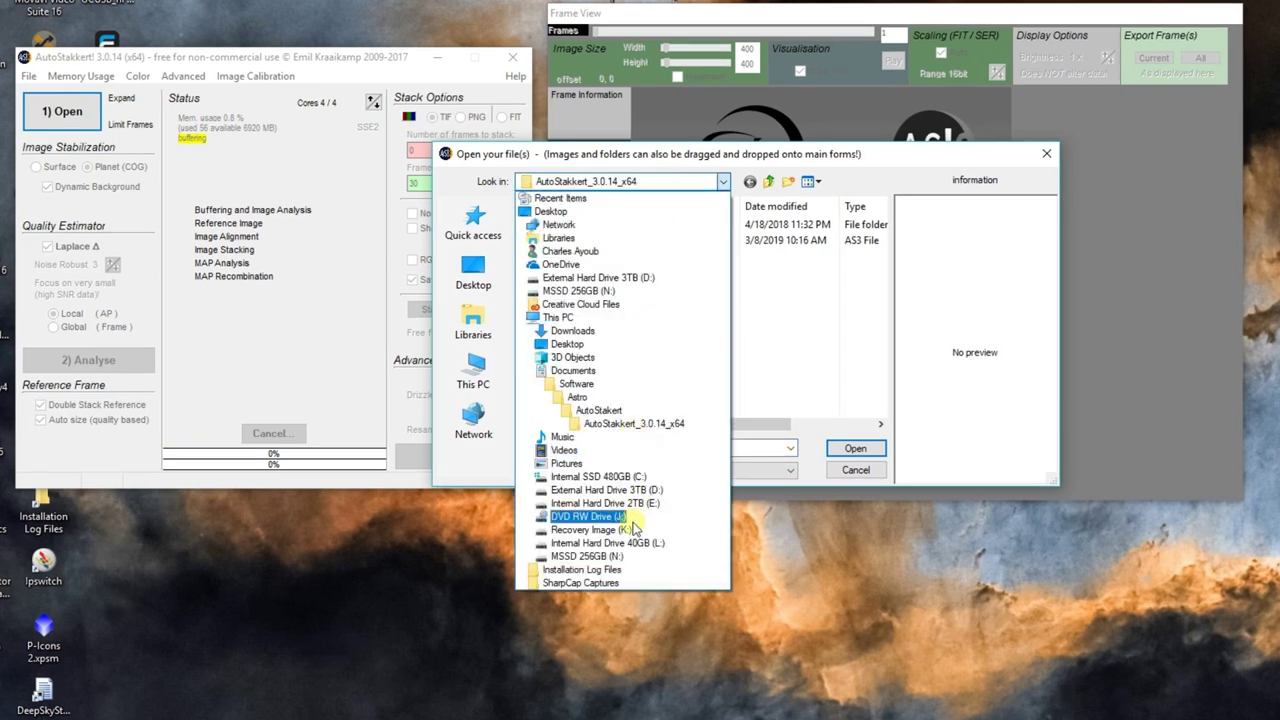
pyautogui.click(587, 556)
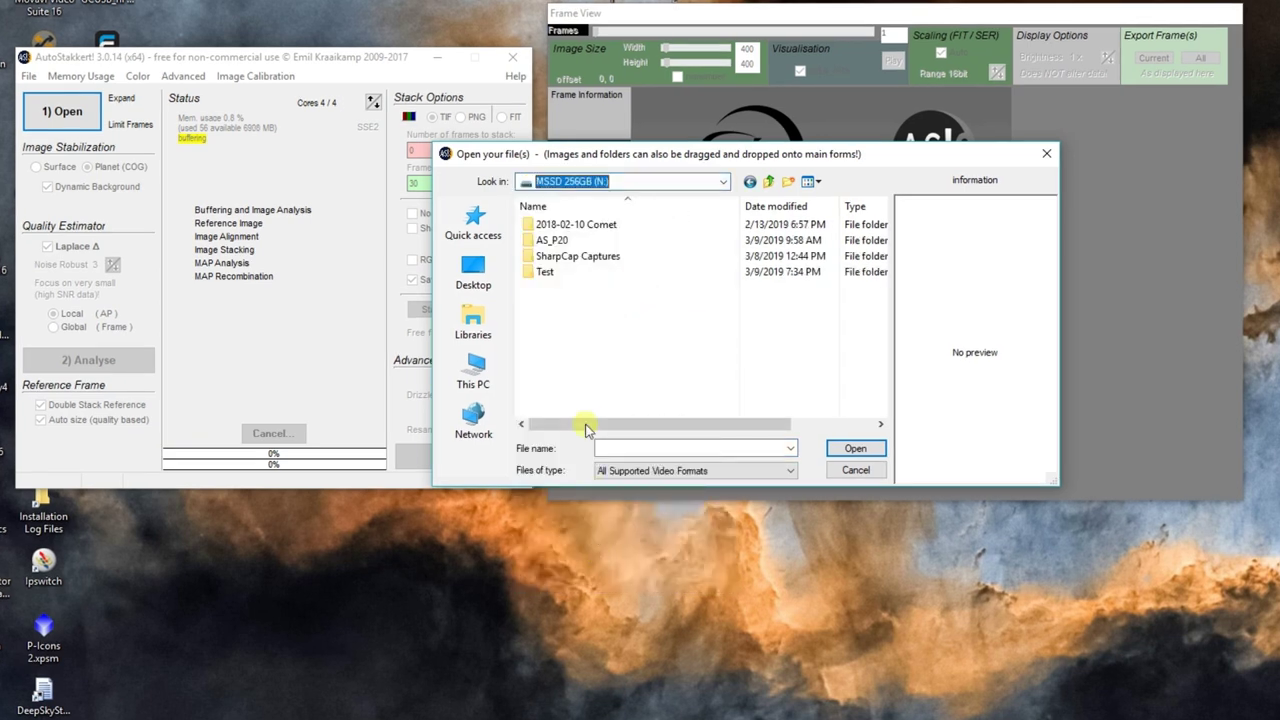
pyautogui.doubleClick(585, 262)
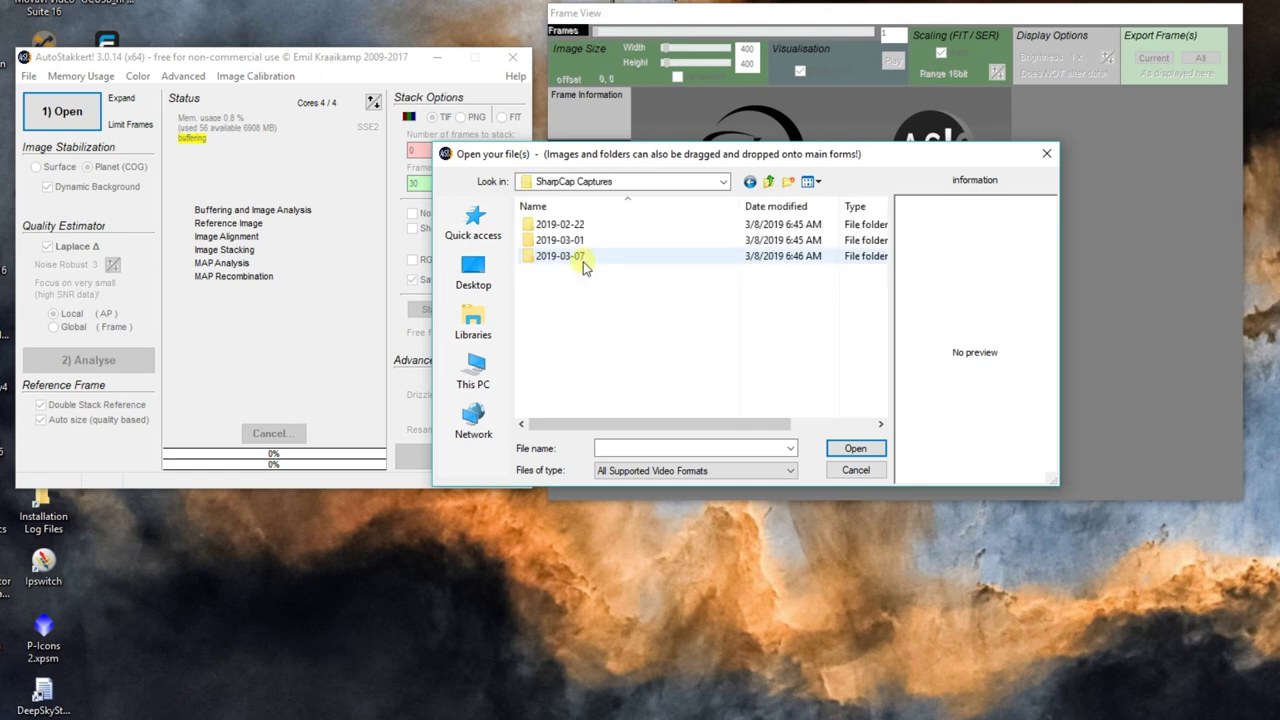
pyautogui.doubleClick(563, 240)
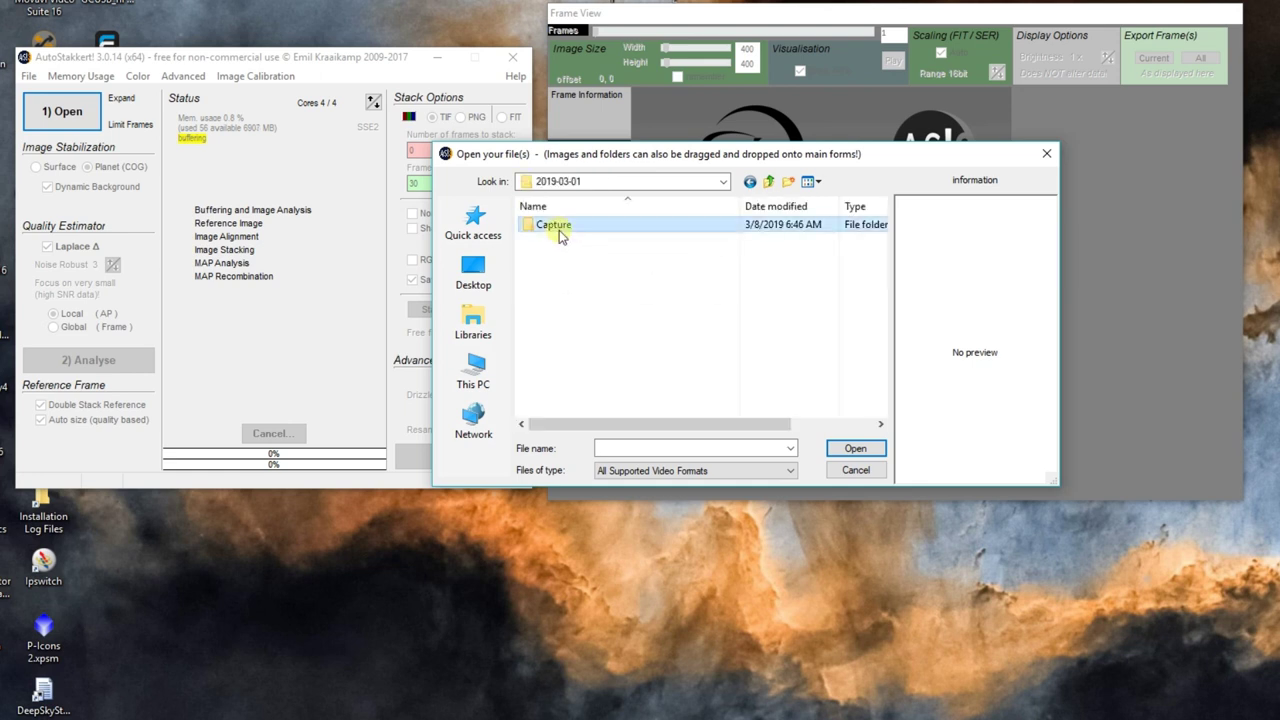
pyautogui.doubleClick(559, 230)
pyautogui.scroll(-2, 649, 303)
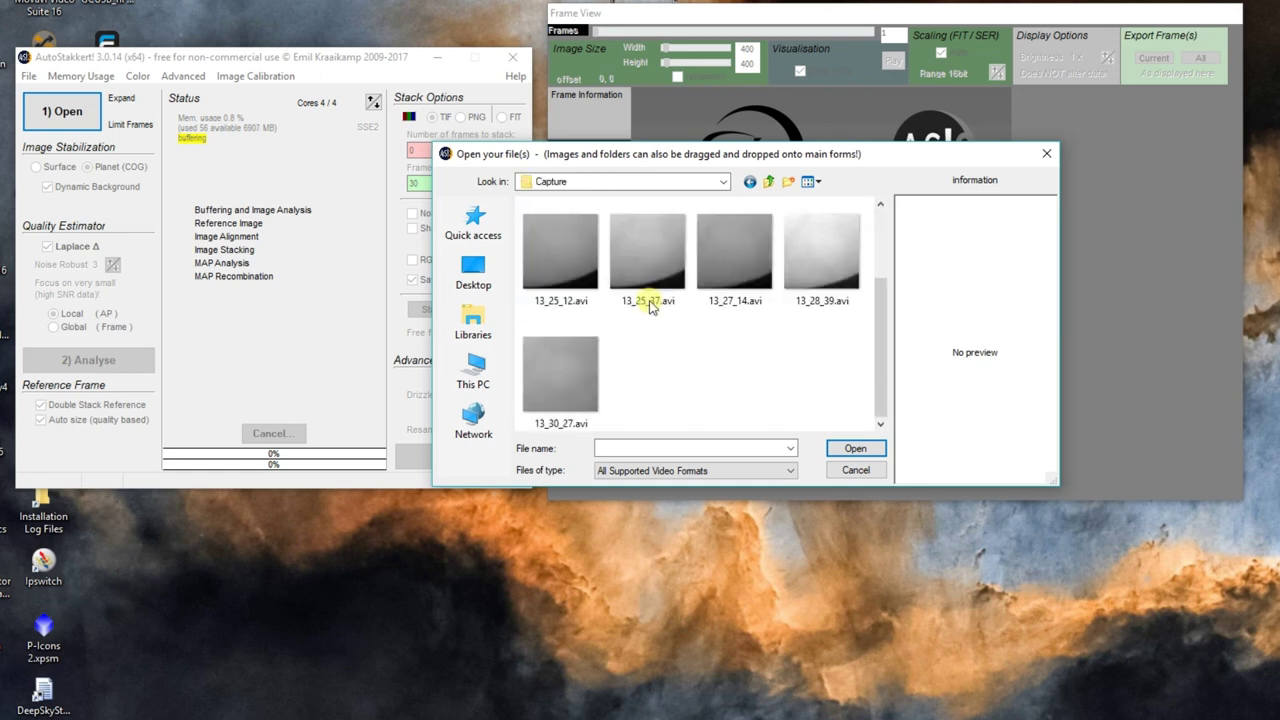
pyautogui.doubleClick(576, 364)
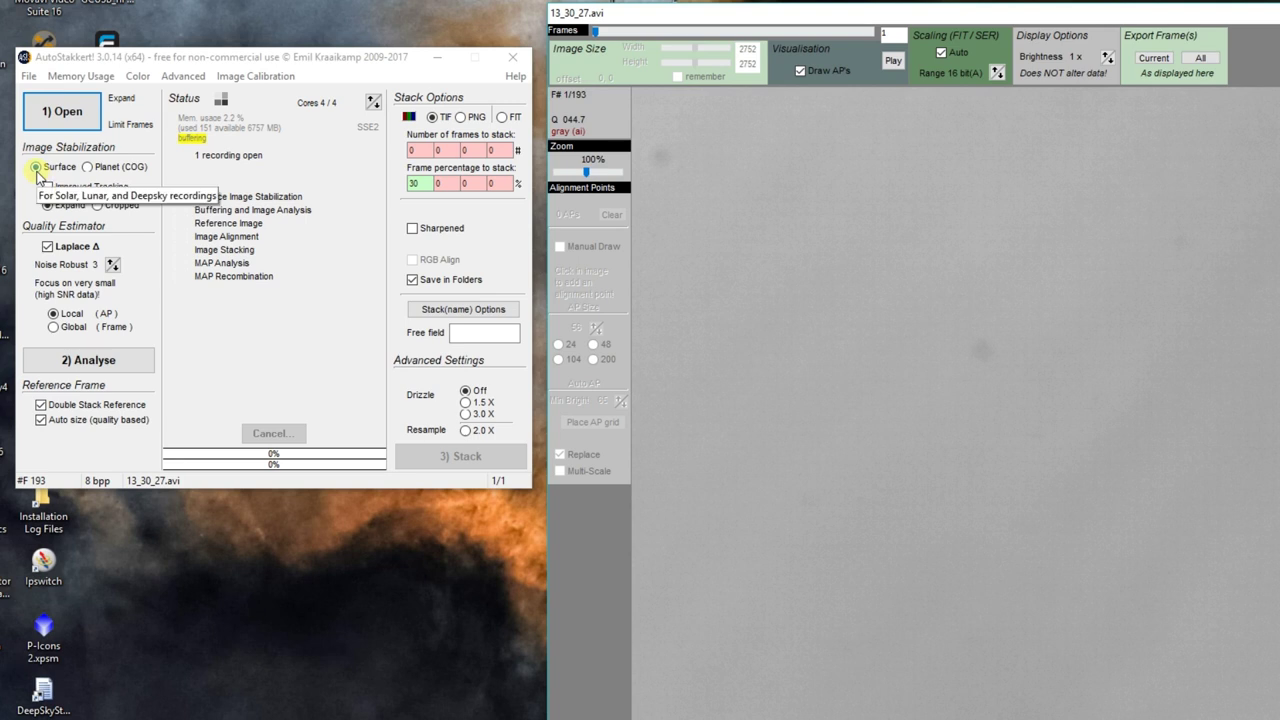
# - Create a master frame from this recording, saved as Flat-Master on the MSSD 256GB drive
pyautogui.click(229, 79)
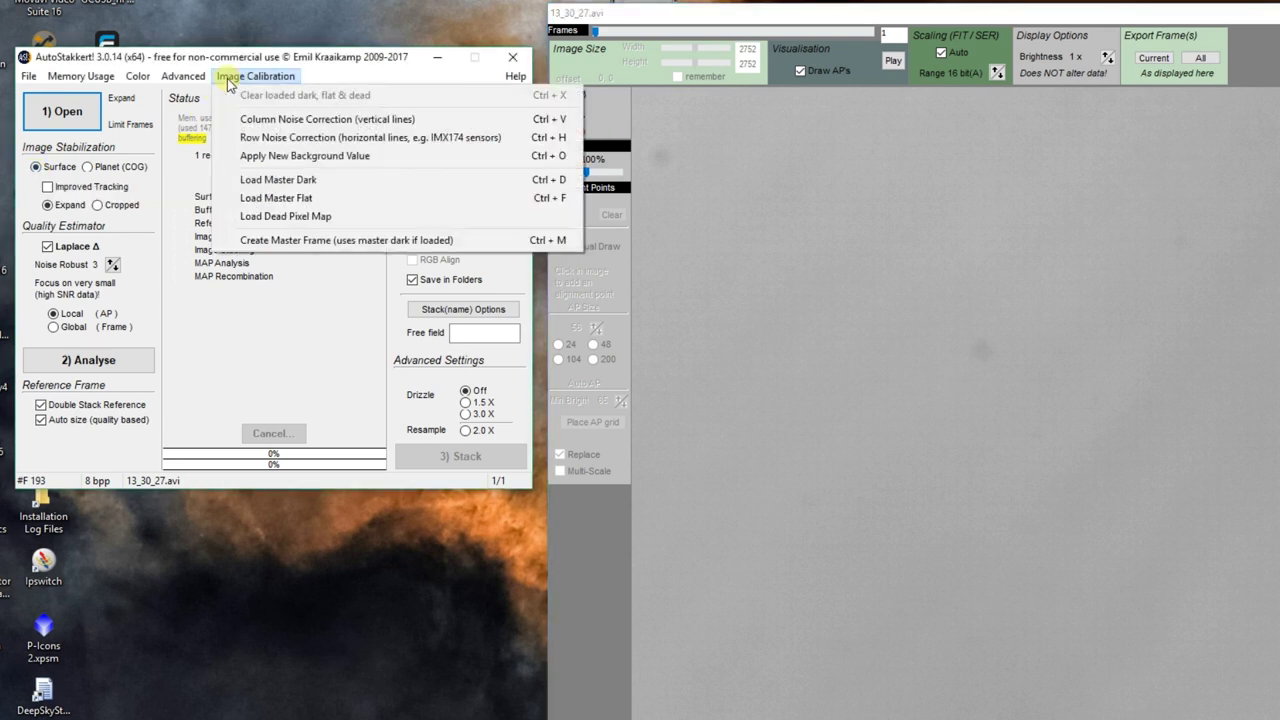
pyautogui.click(422, 244)
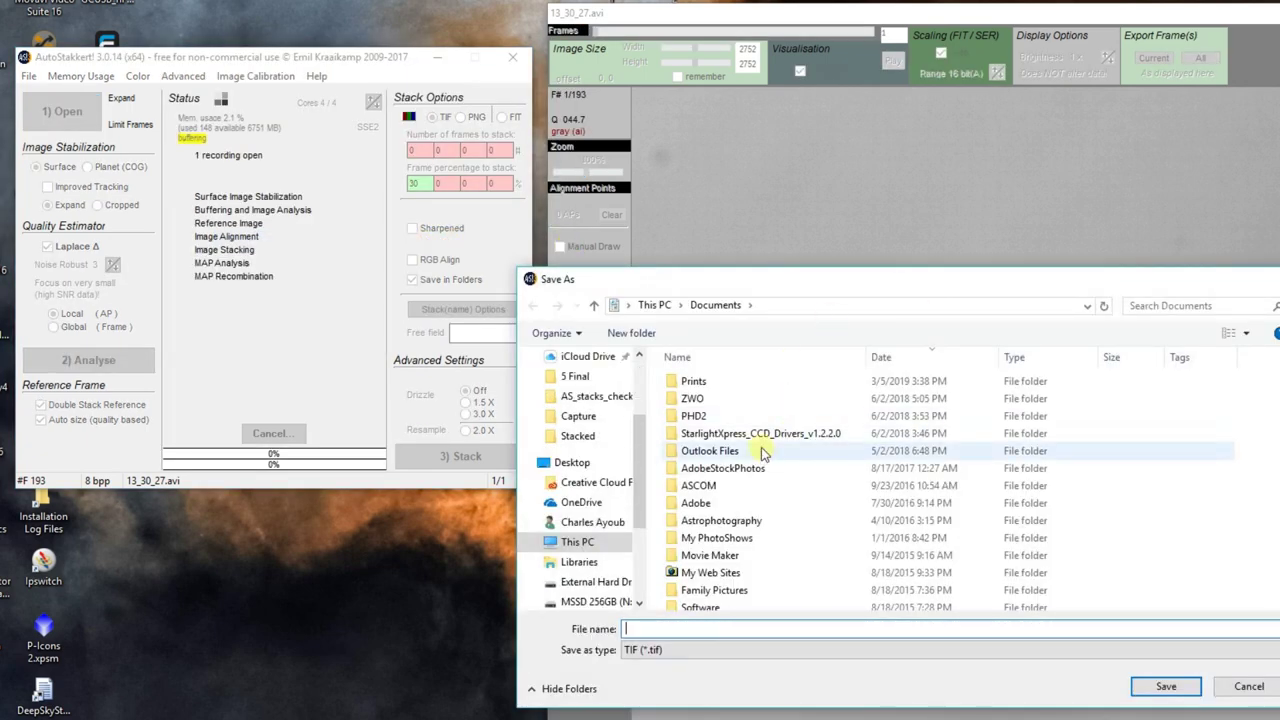
pyautogui.click(600, 601)
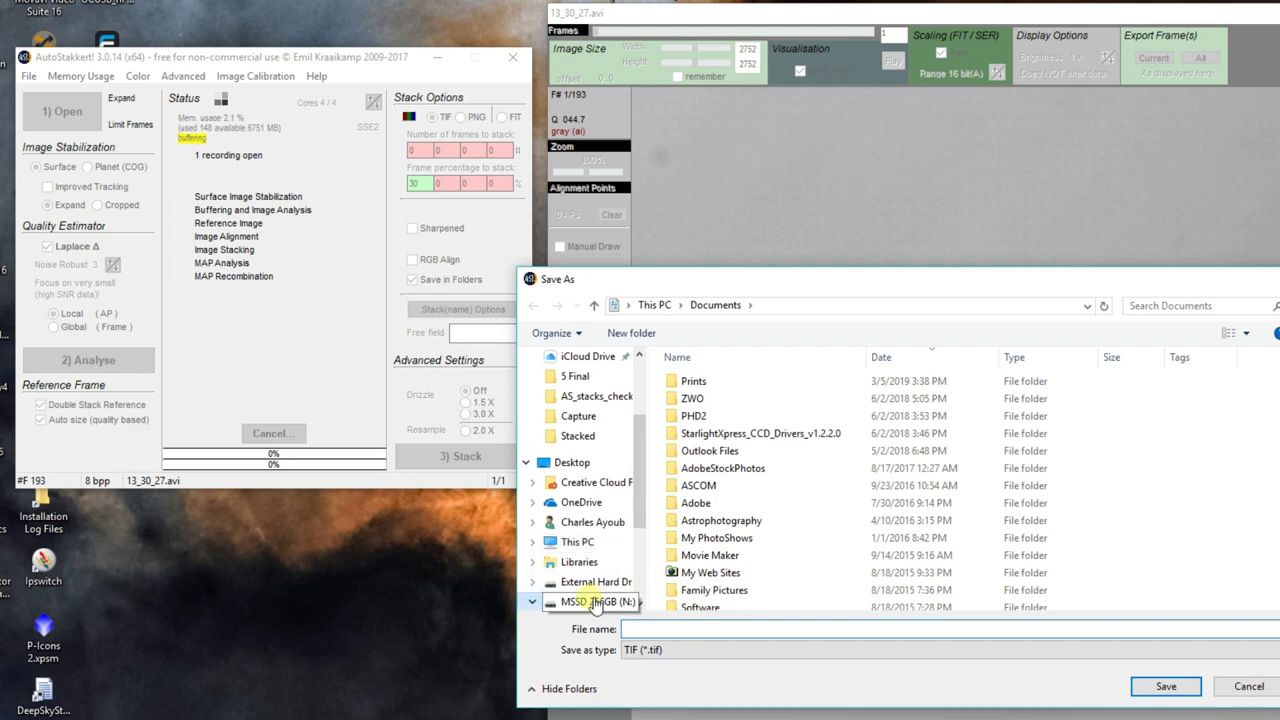
pyautogui.click(688, 628)
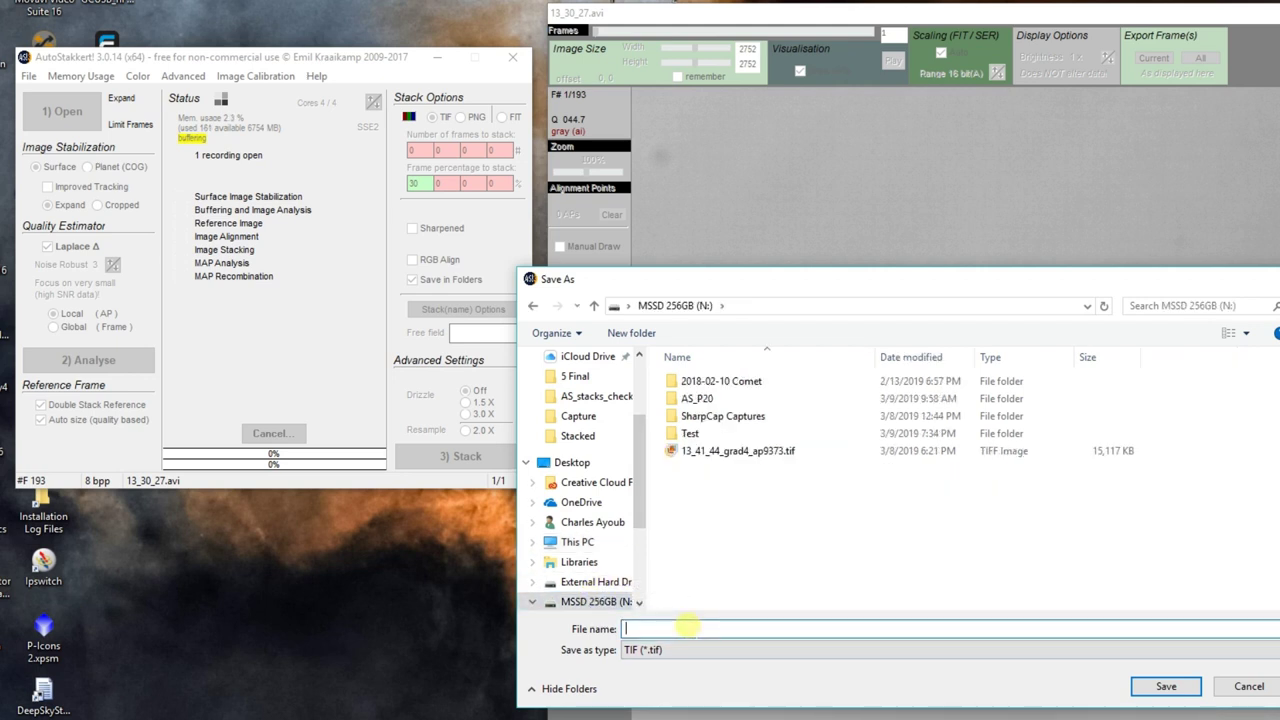
pyautogui.write('Flat-Master')
pyautogui.press('Return')
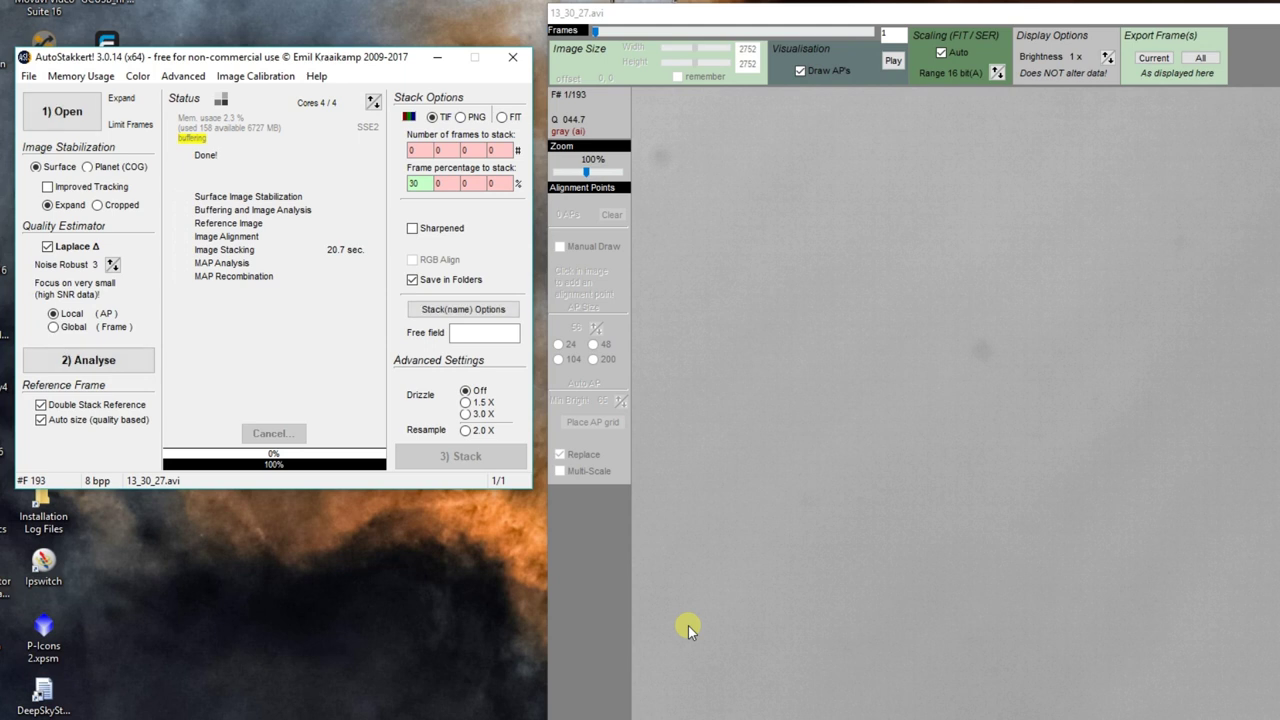
# - Load the recording 13_28_39.avi
pyautogui.click(75, 120)
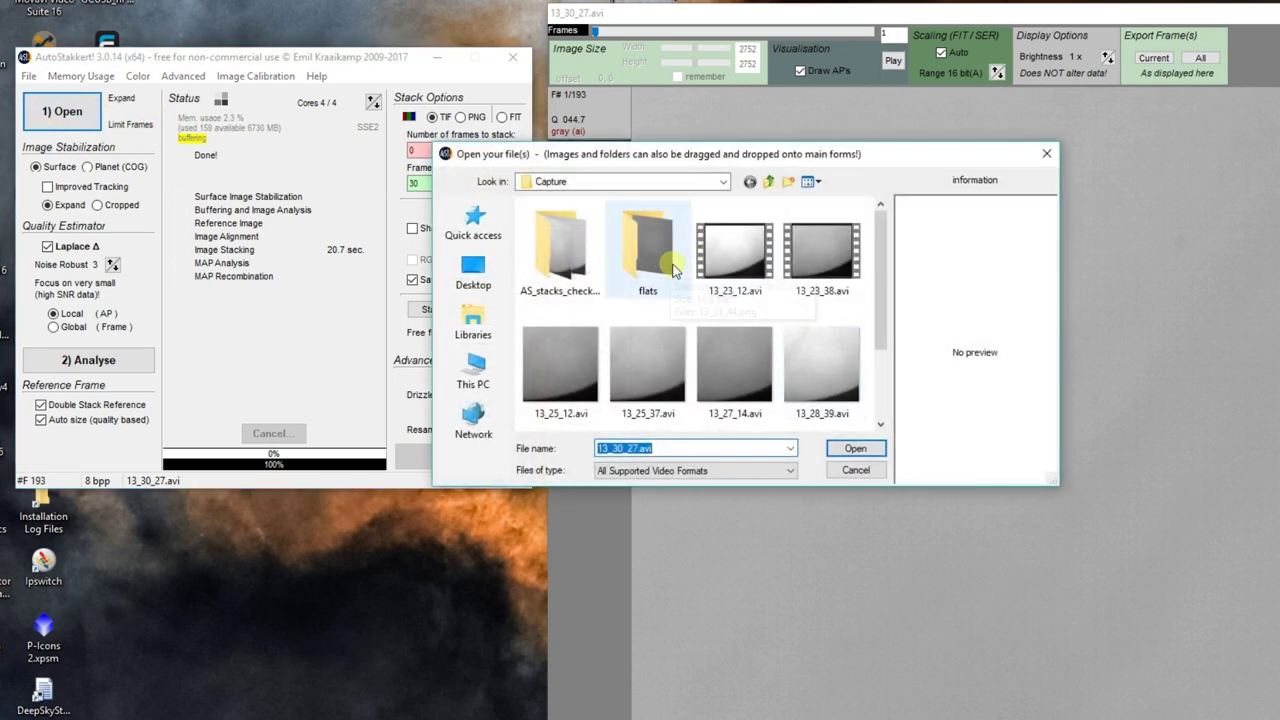
pyautogui.scroll(-1, 673, 270)
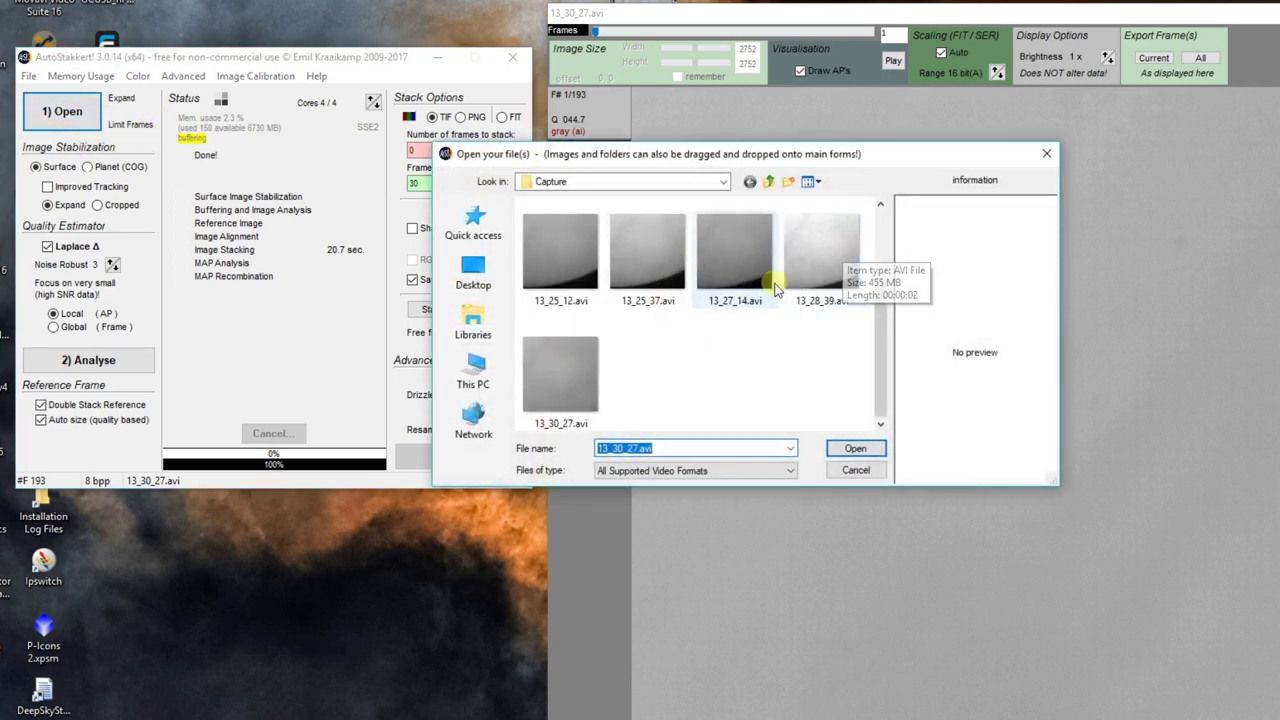
pyautogui.doubleClick(820, 268)
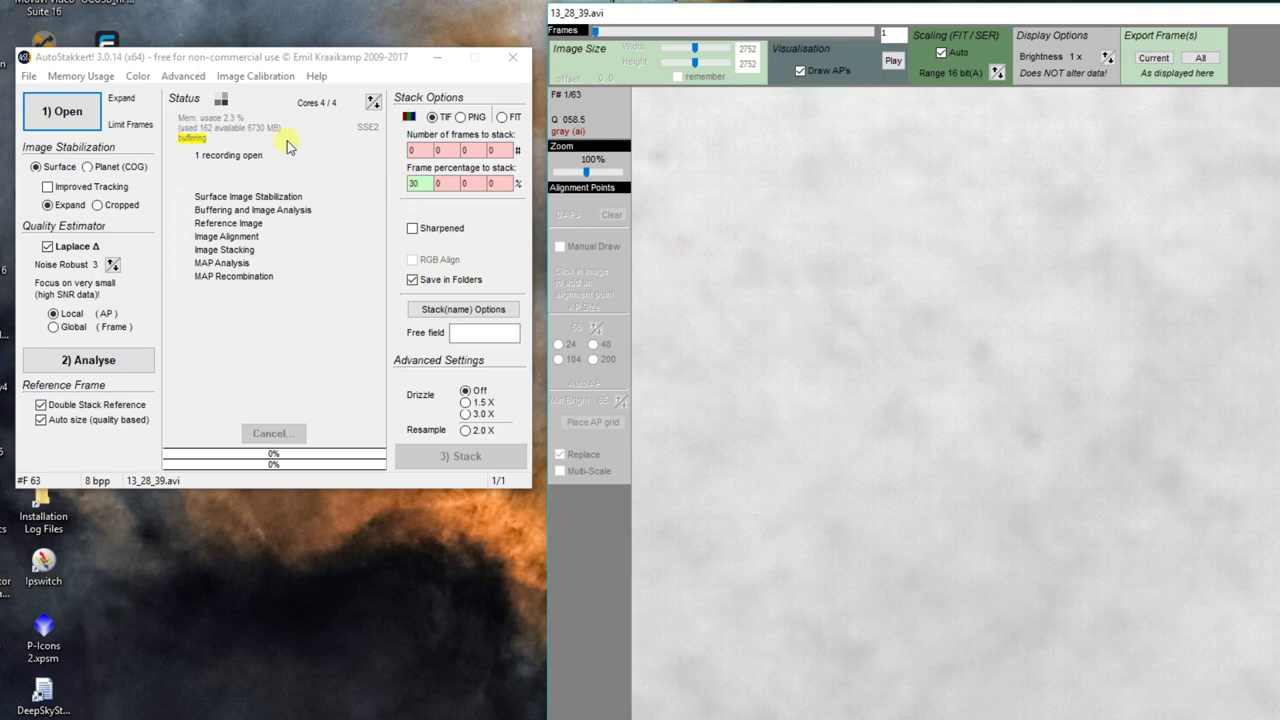
# - Apply Flat-Master.tif as the master flat and enable Improved Tracking
pyautogui.click(262, 78)
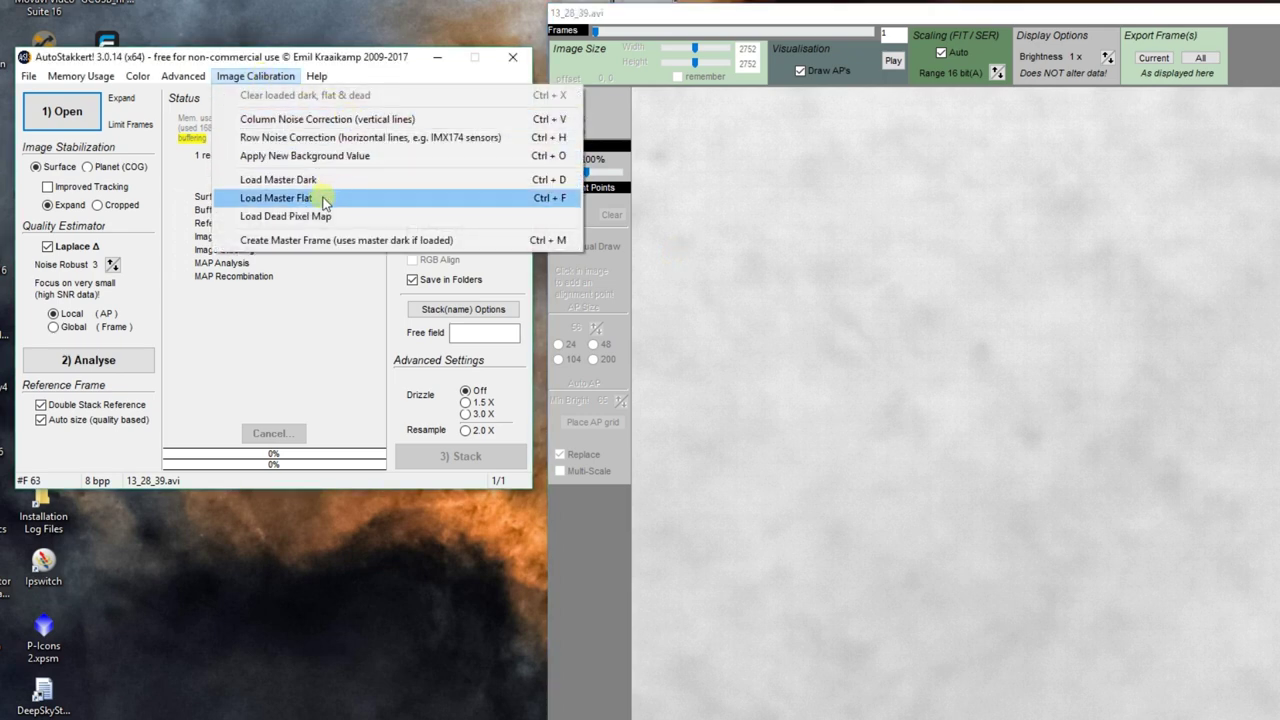
pyautogui.click(276, 198)
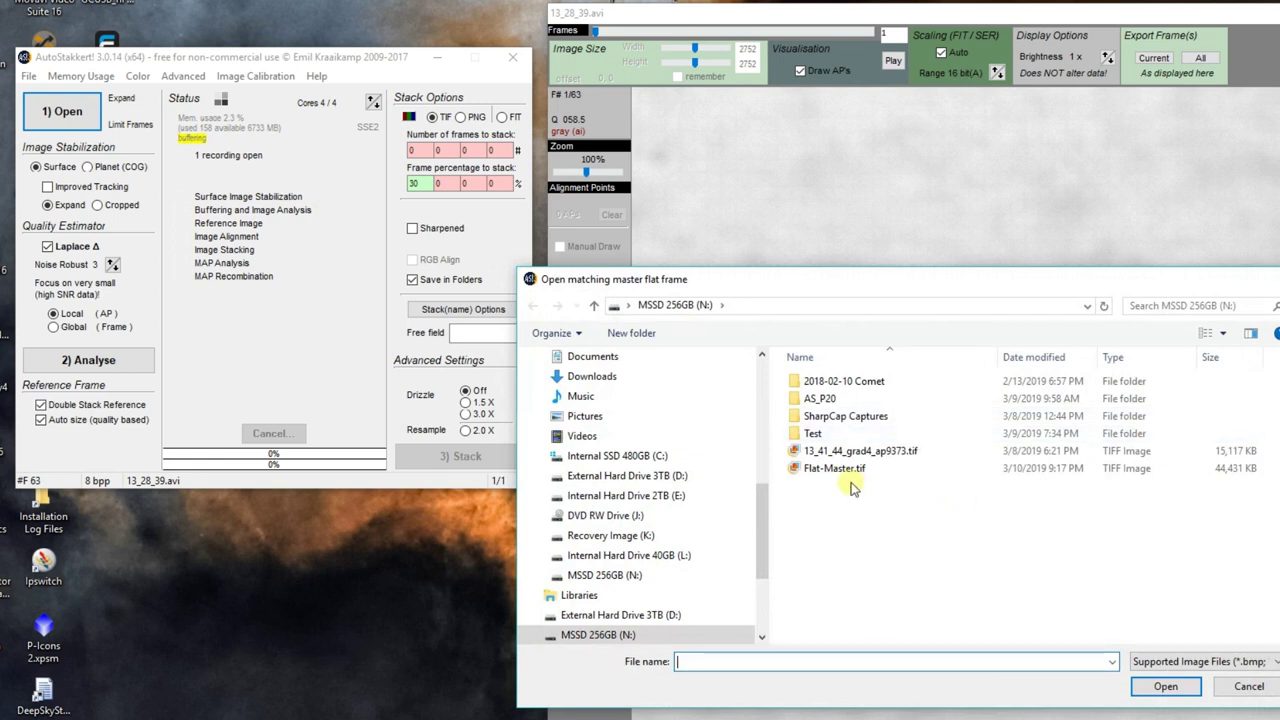
pyautogui.doubleClick(836, 470)
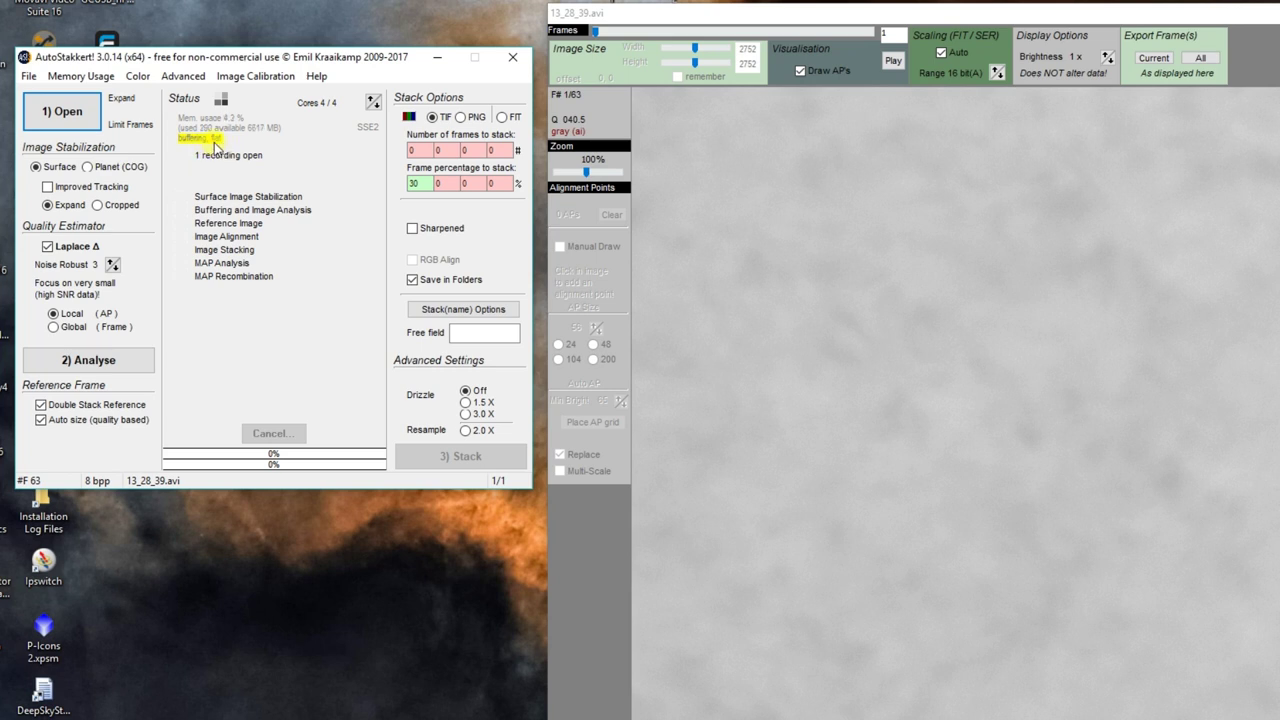
pyautogui.click(117, 189)
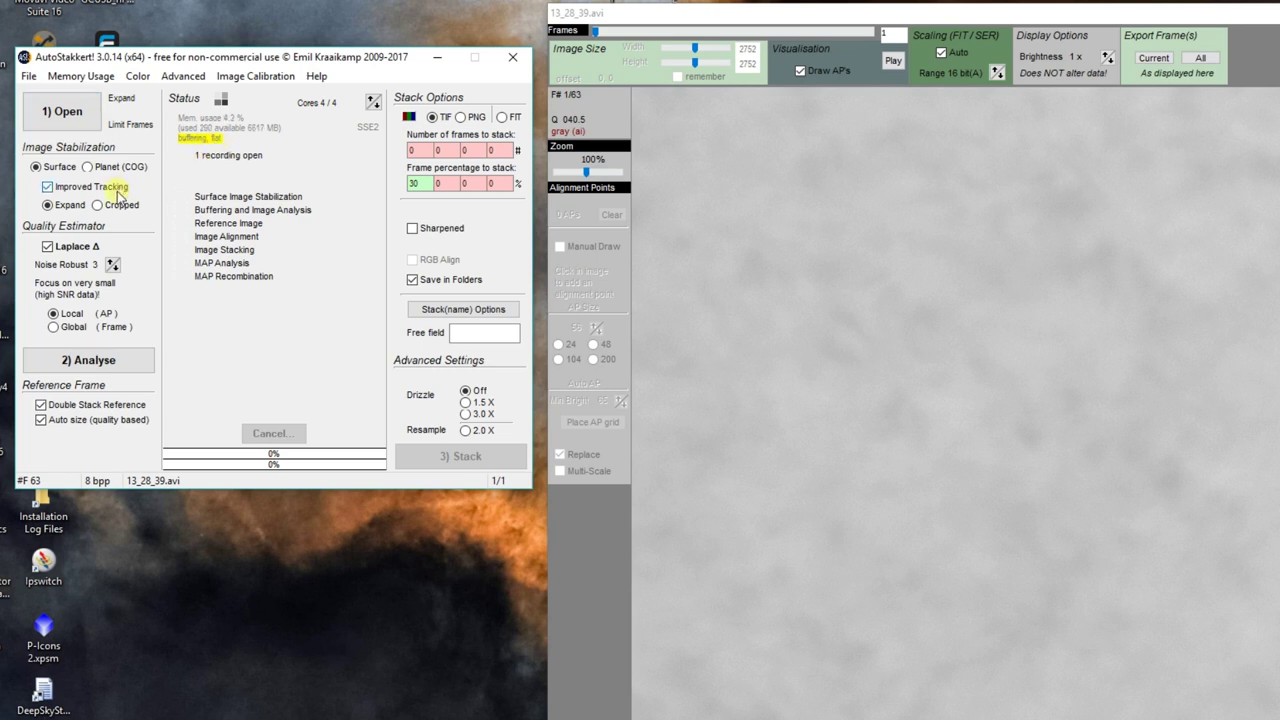
# - Run 2) Analyse on 13_28_39.avi to produce its frame-quality graph
pyautogui.click(91, 361)
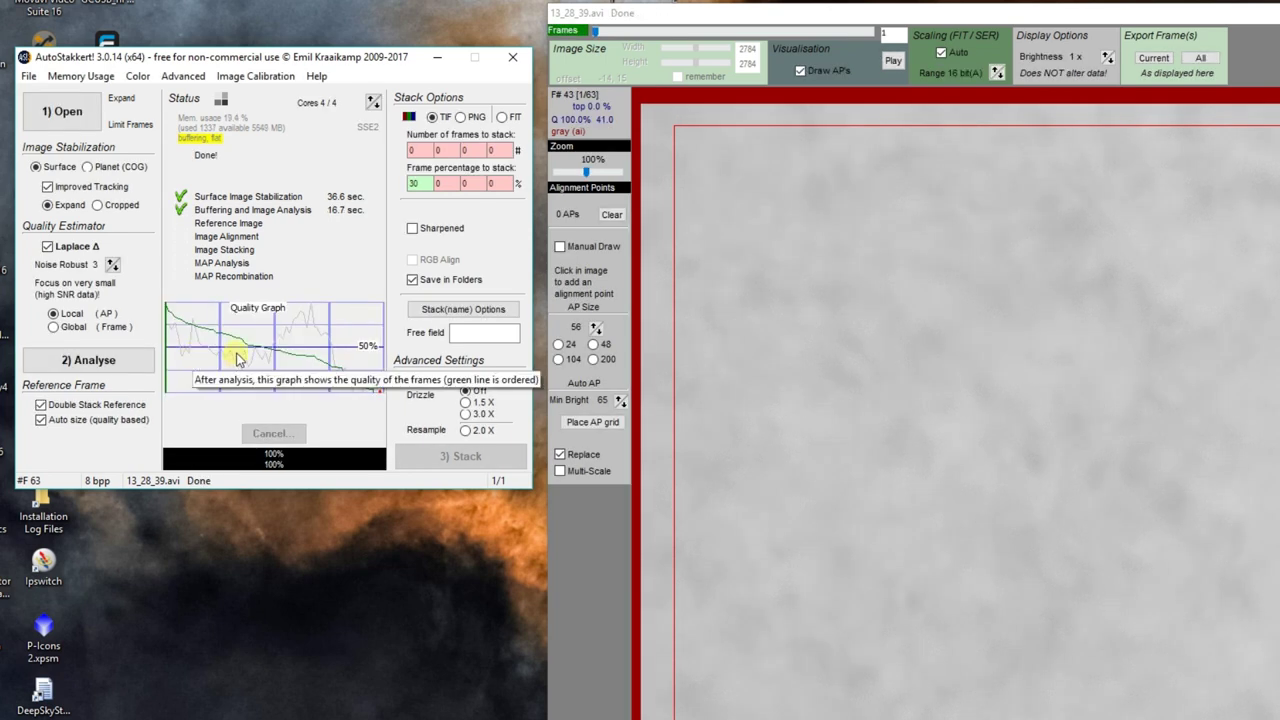
# - Set the frame percentage to stack to 75
pyautogui.doubleClick(419, 183)
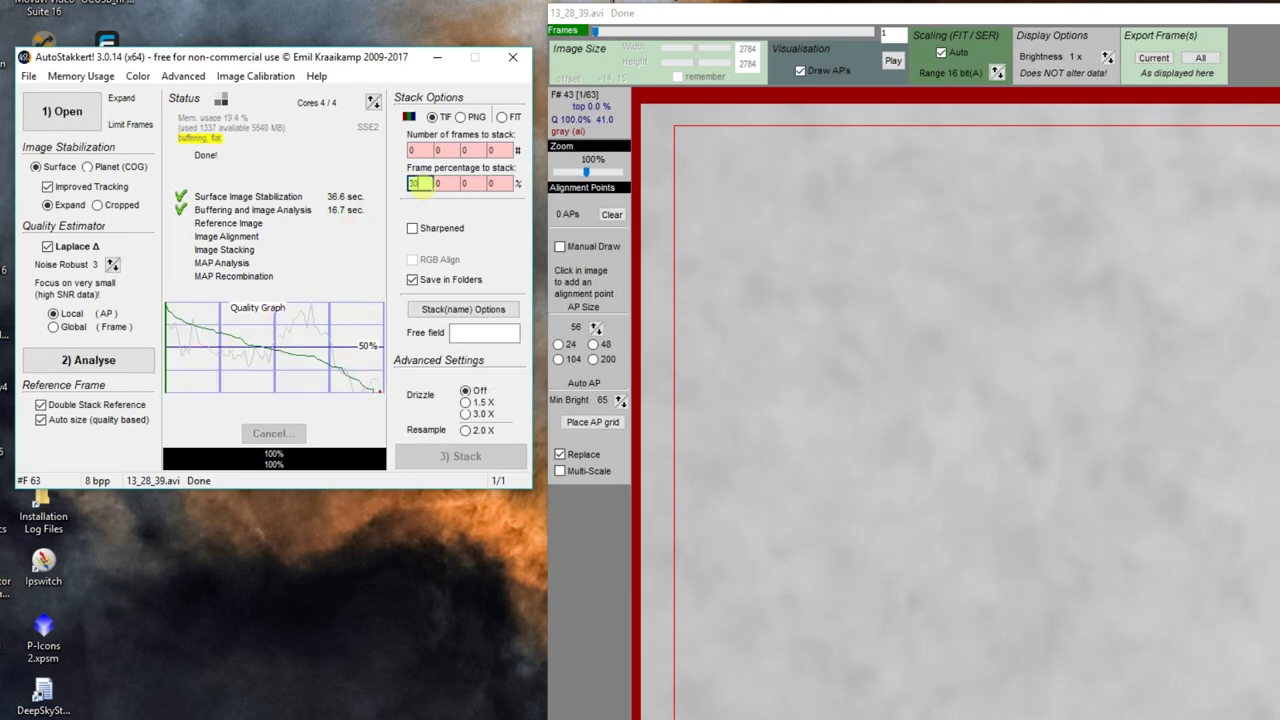
pyautogui.press('BackSpace')
pyautogui.write('80')
pyautogui.doubleClick(414, 184)
pyautogui.write('75')
# - Place the alignment-point grid (6516 APs) and start stacking
pyautogui.click(580, 424)
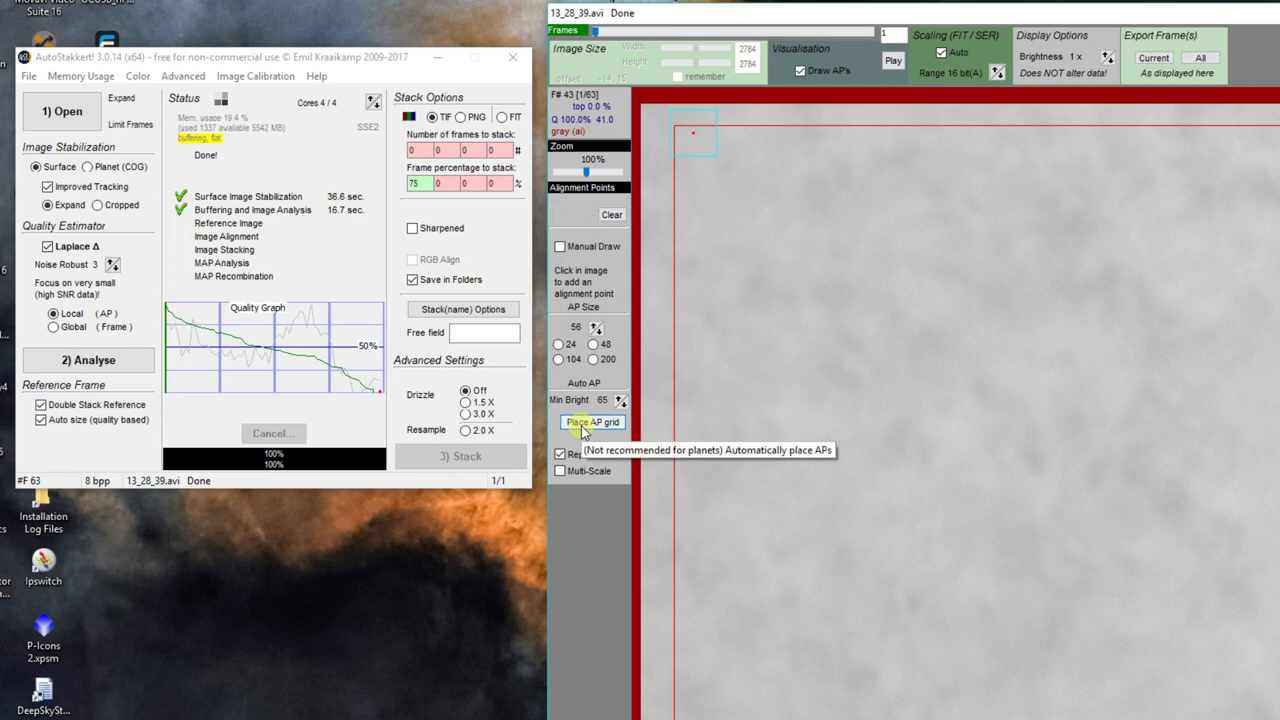
pyautogui.click(583, 424)
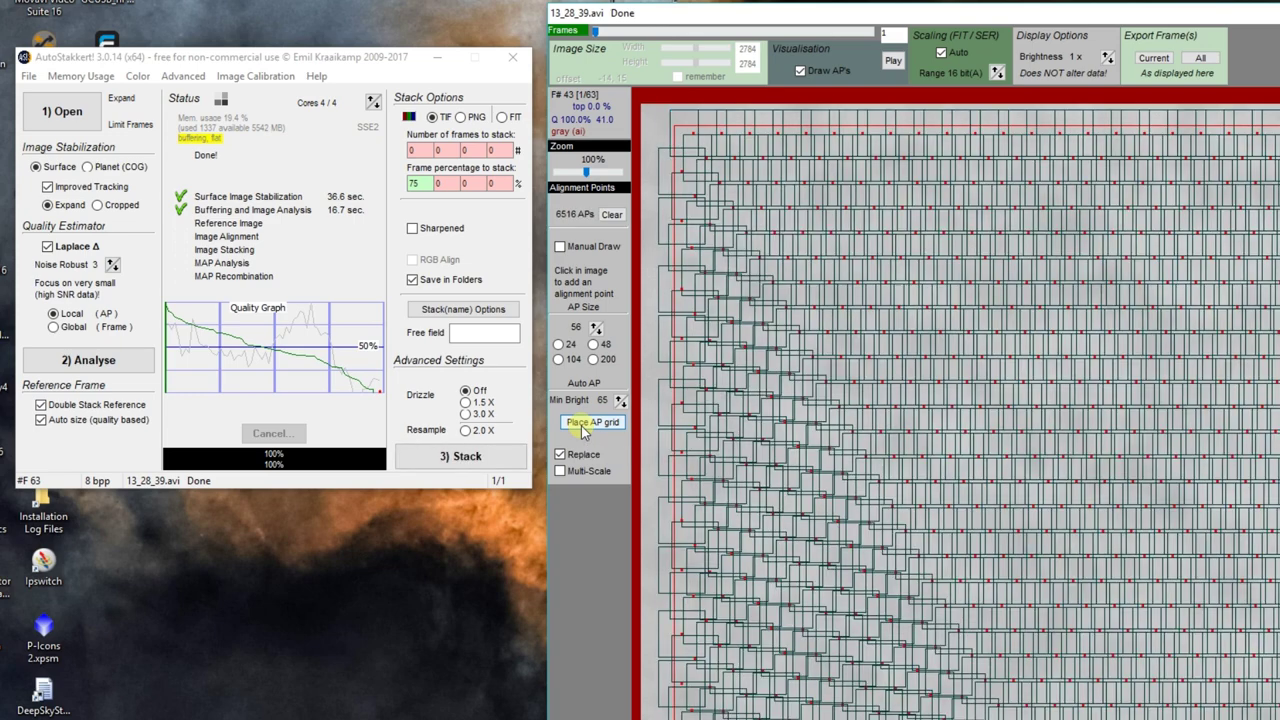
pyautogui.click(504, 459)
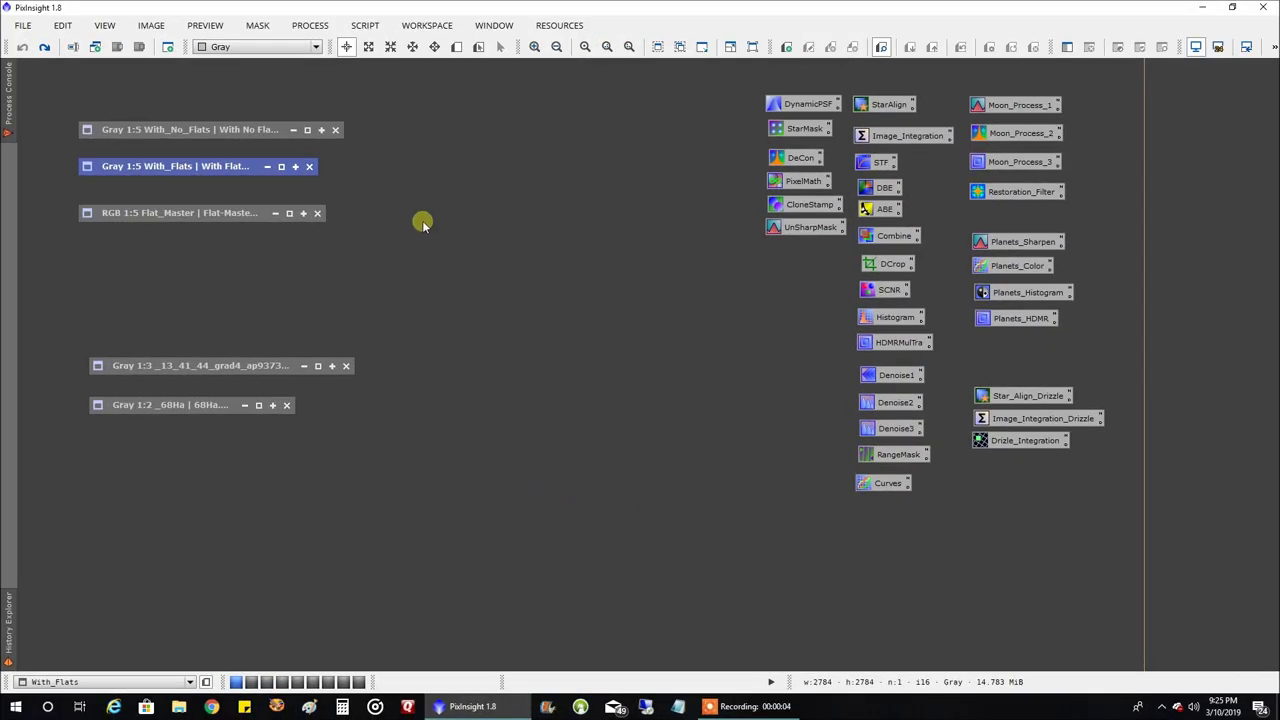
# - Restore the With_No_Flats and With_Flats images and arrange their windows side by side
pyautogui.doubleClick(215, 130)
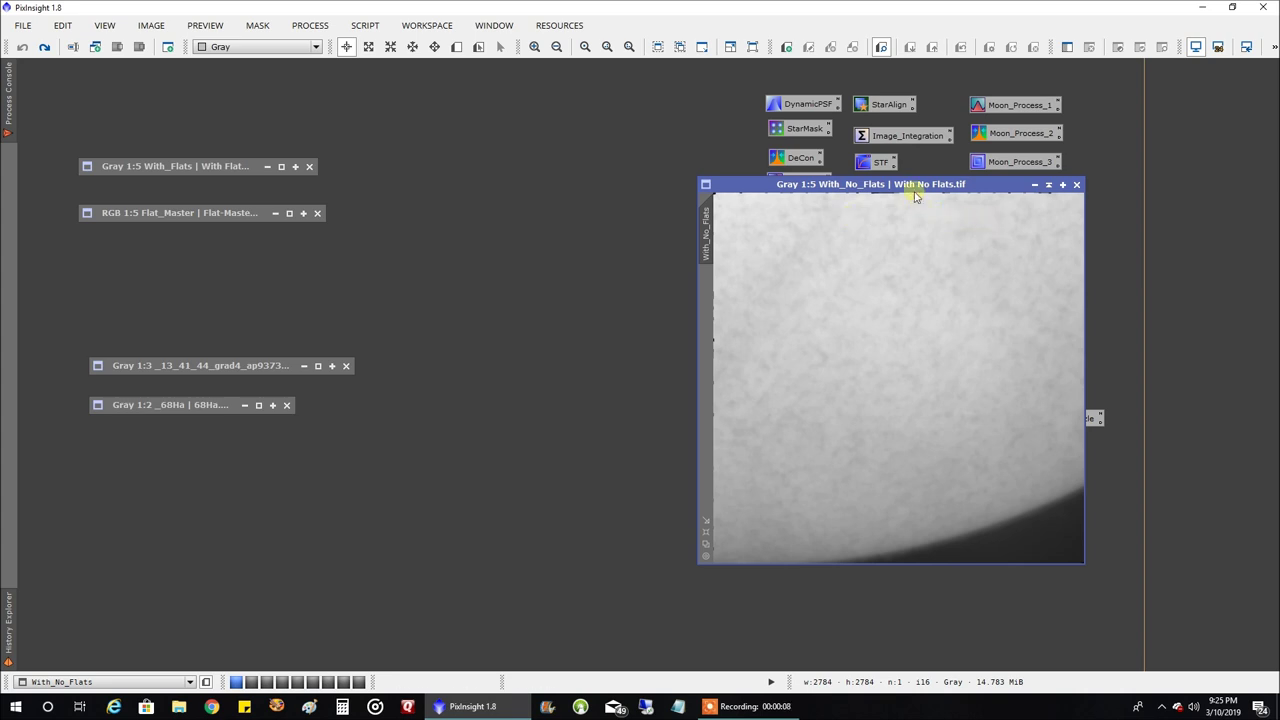
pyautogui.moveTo(914, 186); pyautogui.dragTo(889, 124)
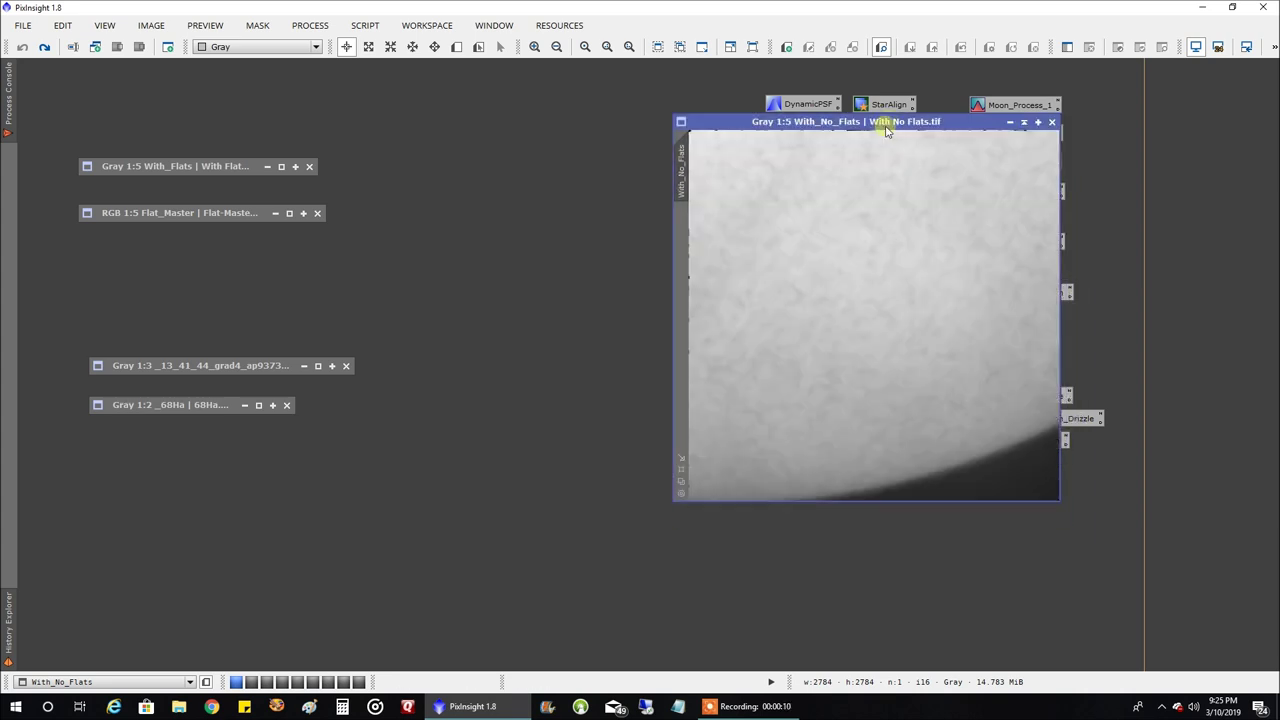
pyautogui.doubleClick(178, 167)
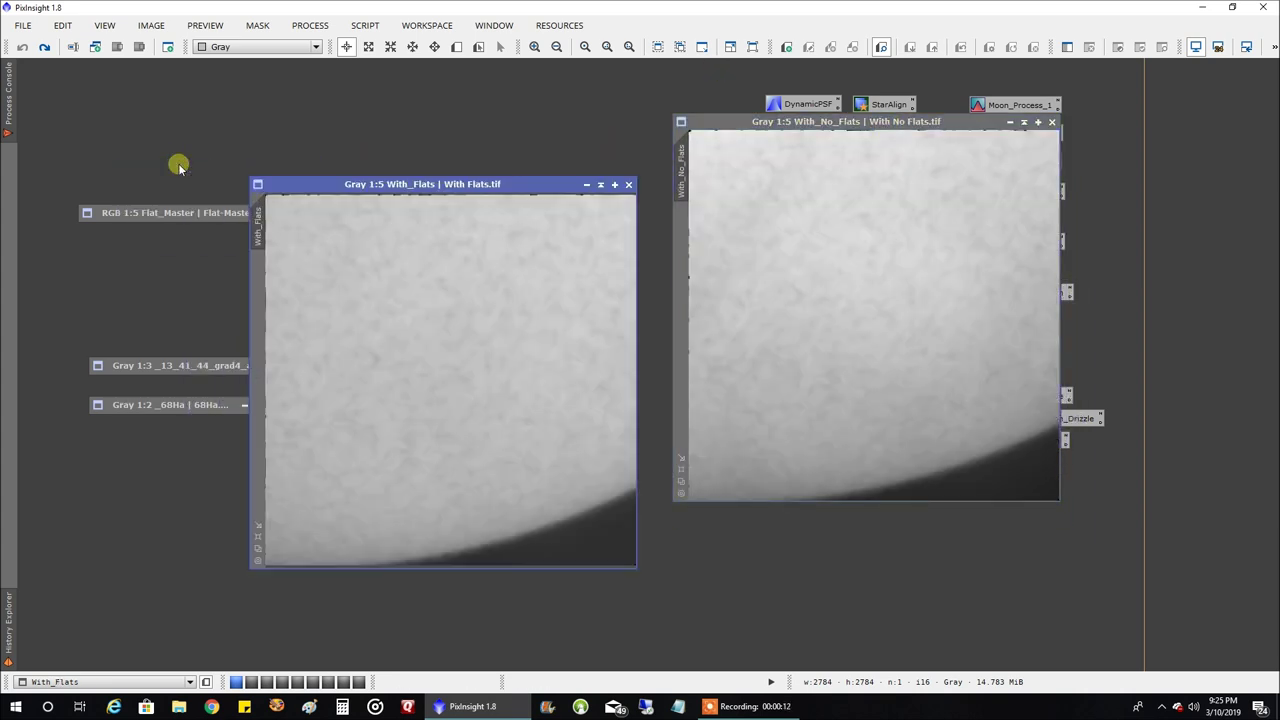
pyautogui.moveTo(393, 188); pyautogui.dragTo(354, 131)
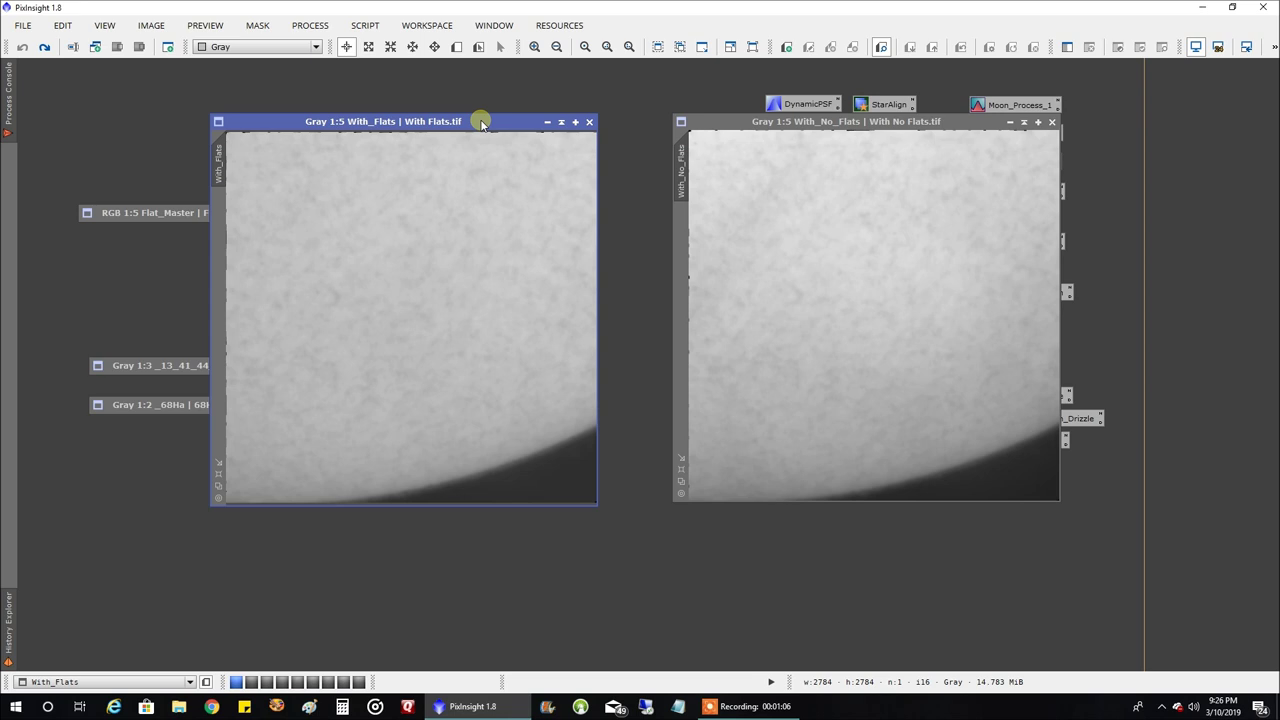
pyautogui.moveTo(483, 120); pyautogui.dragTo(402, 121)
pyautogui.moveTo(849, 126); pyautogui.dragTo(768, 121)
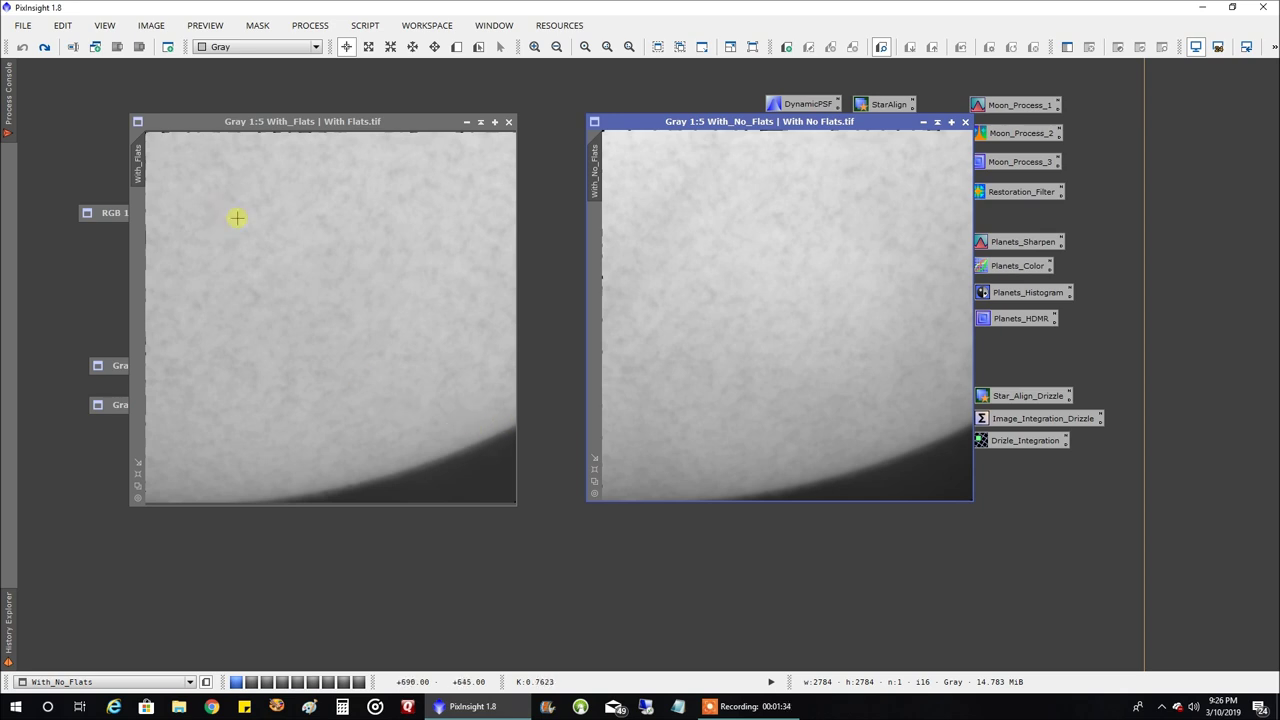
pyautogui.click(145, 30)
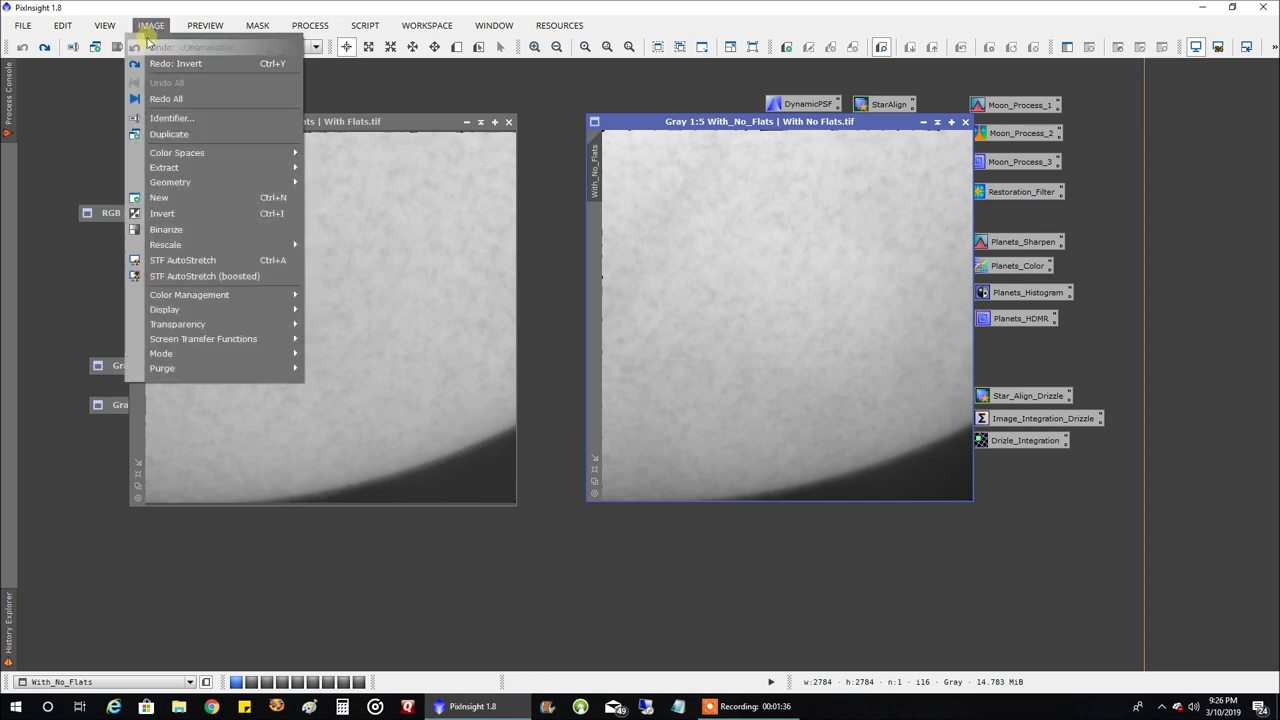
# - Invert With_No_Flats via IMAGE > Invert, then make With_Flats the active image
pyautogui.click(163, 212)
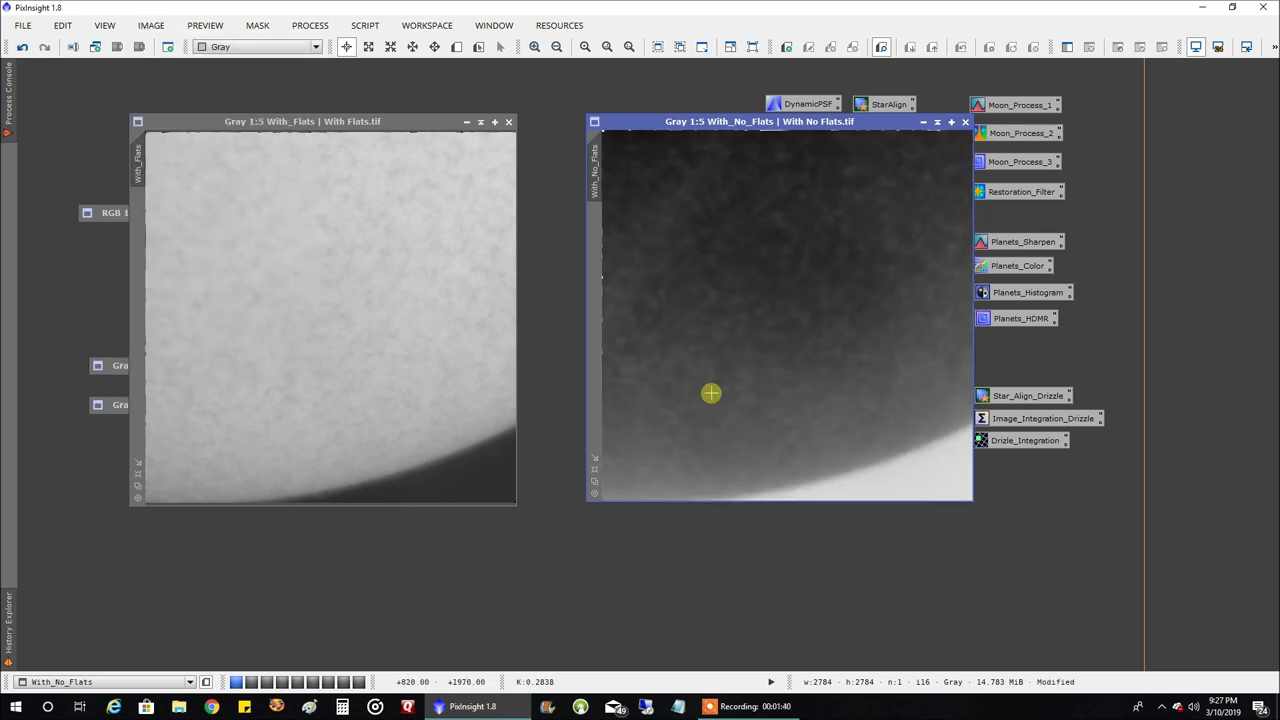
pyautogui.moveTo(718, 127); pyautogui.dragTo(709, 127)
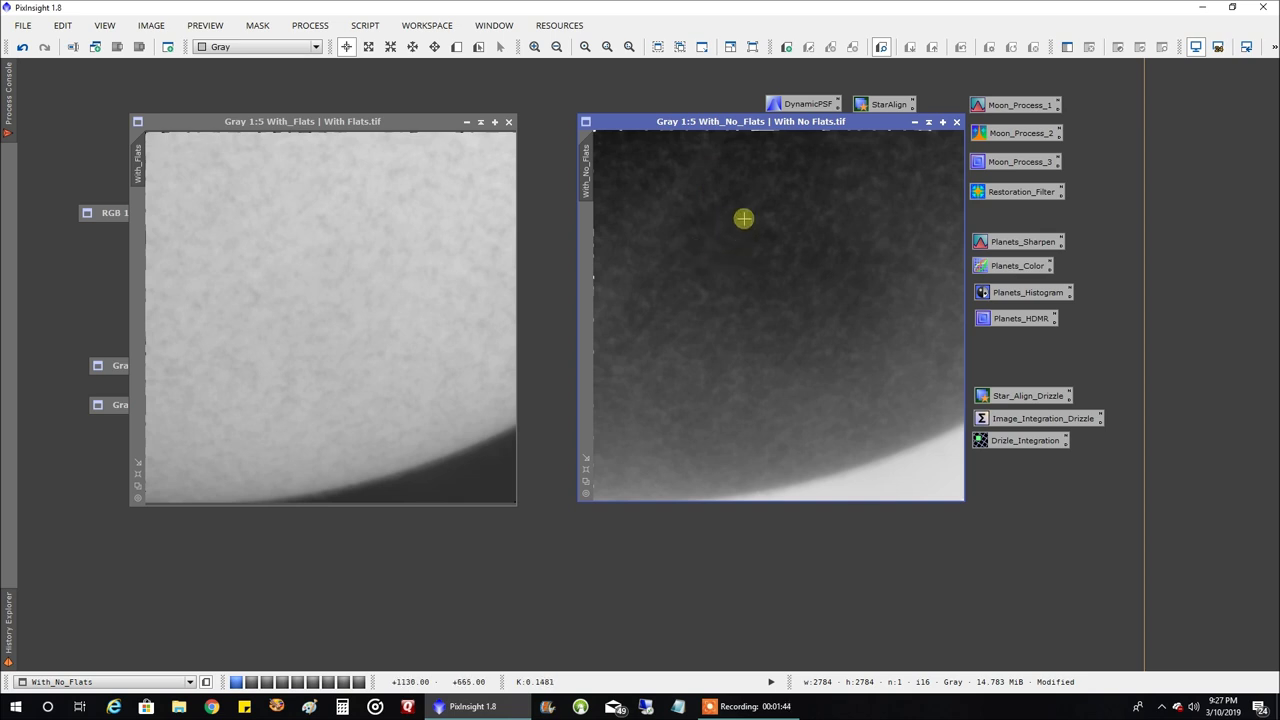
pyautogui.click(444, 203)
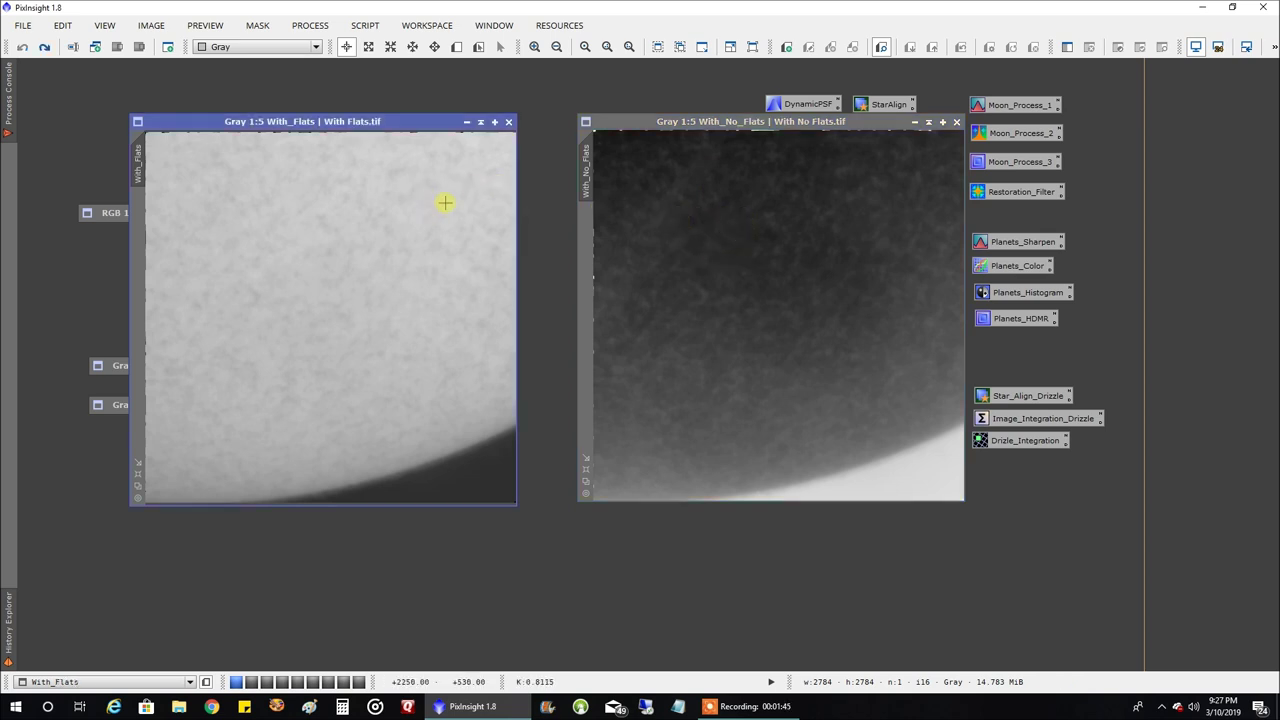
pyautogui.click(151, 25)
# - Invert the With_Flats image and realign both image windows
pyautogui.click(162, 213)
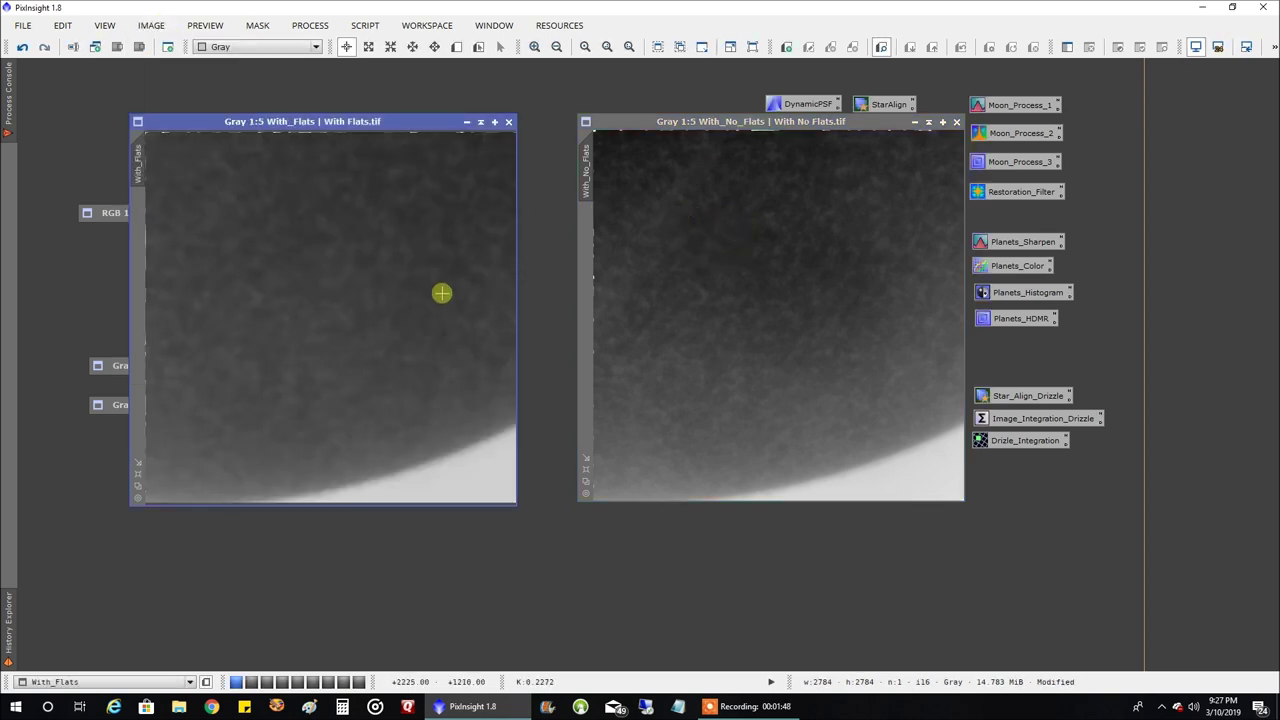
pyautogui.moveTo(715, 125); pyautogui.dragTo(663, 133)
pyautogui.moveTo(386, 123); pyautogui.dragTo(343, 118)
pyautogui.moveTo(571, 122); pyautogui.dragTo(531, 122)
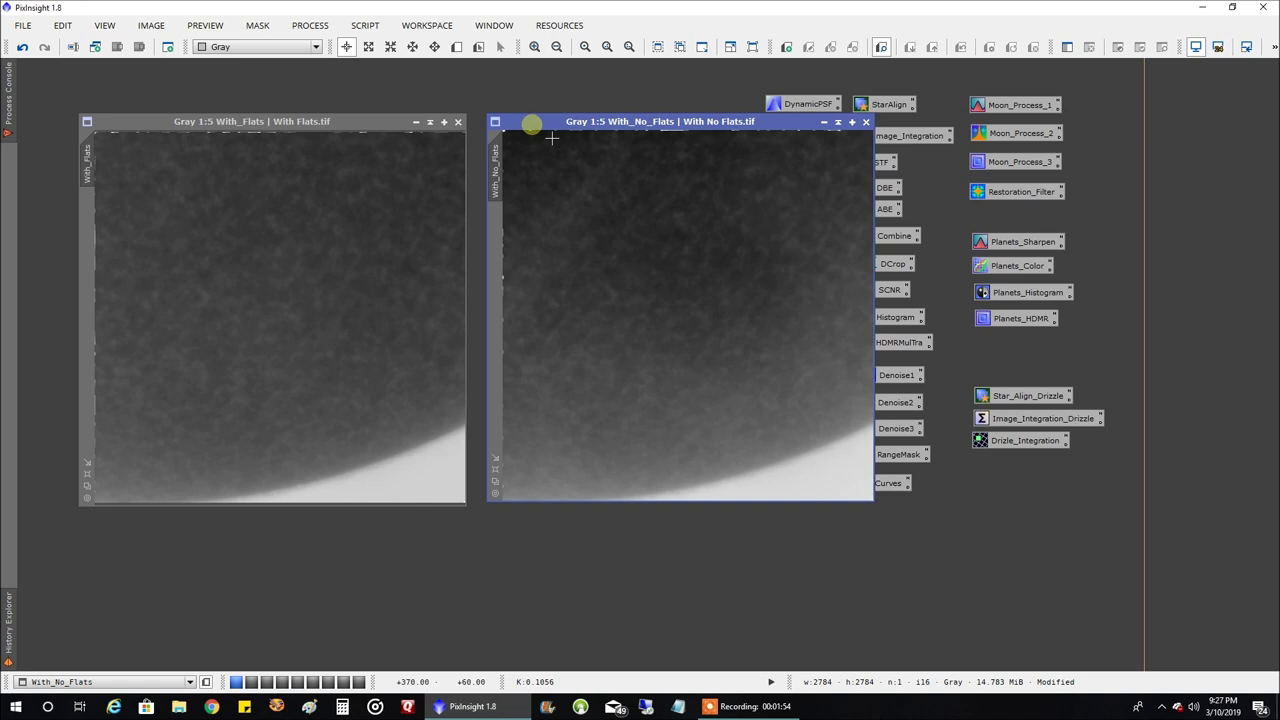
# - Apply the saved Curves with an upward-bent midpoint to both With_No_Flats and With_Flats
pyautogui.doubleClick(890, 483)
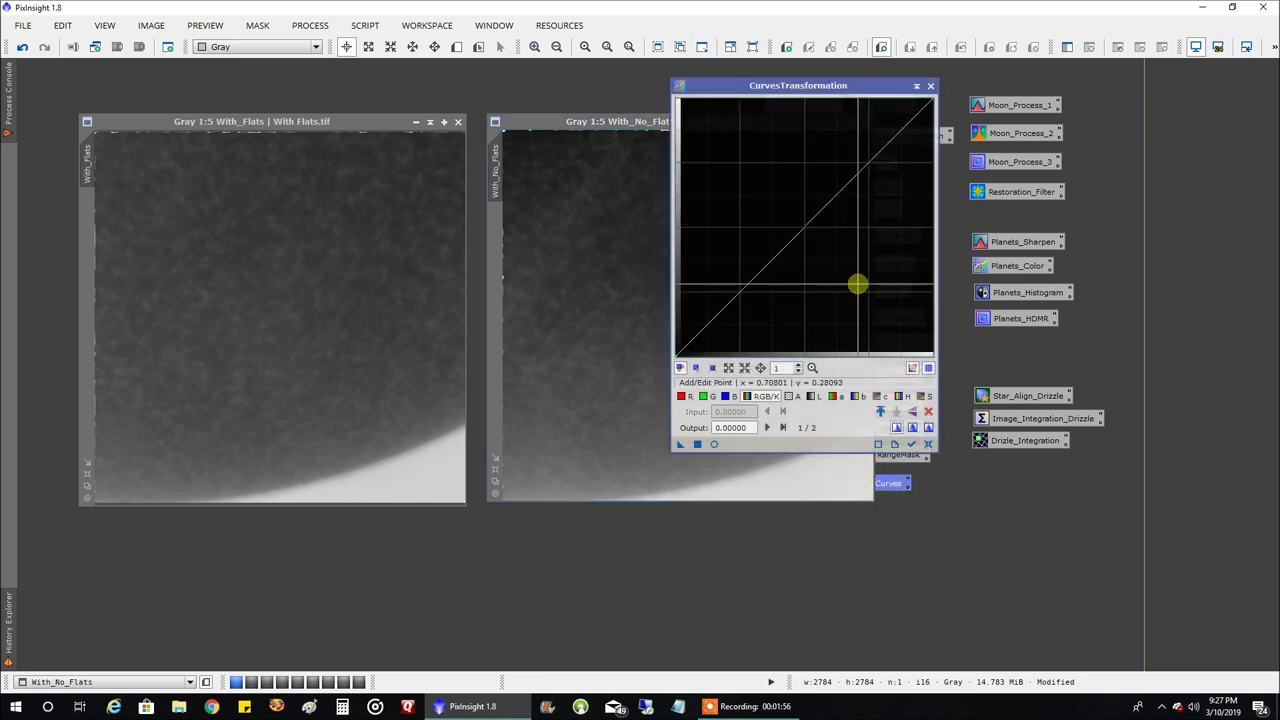
pyautogui.moveTo(808, 88); pyautogui.dragTo(1076, 140)
pyautogui.moveTo(1063, 286); pyautogui.dragTo(1050, 252)
pyautogui.click(981, 488)
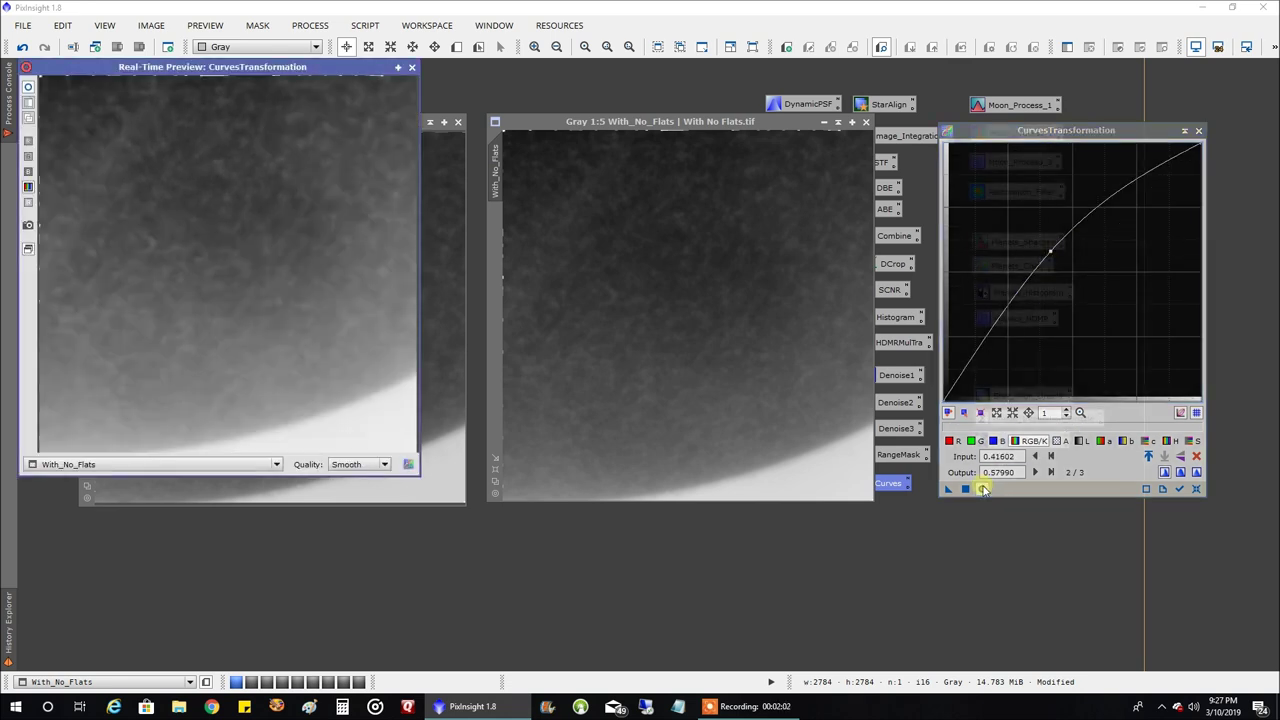
pyautogui.click(965, 488)
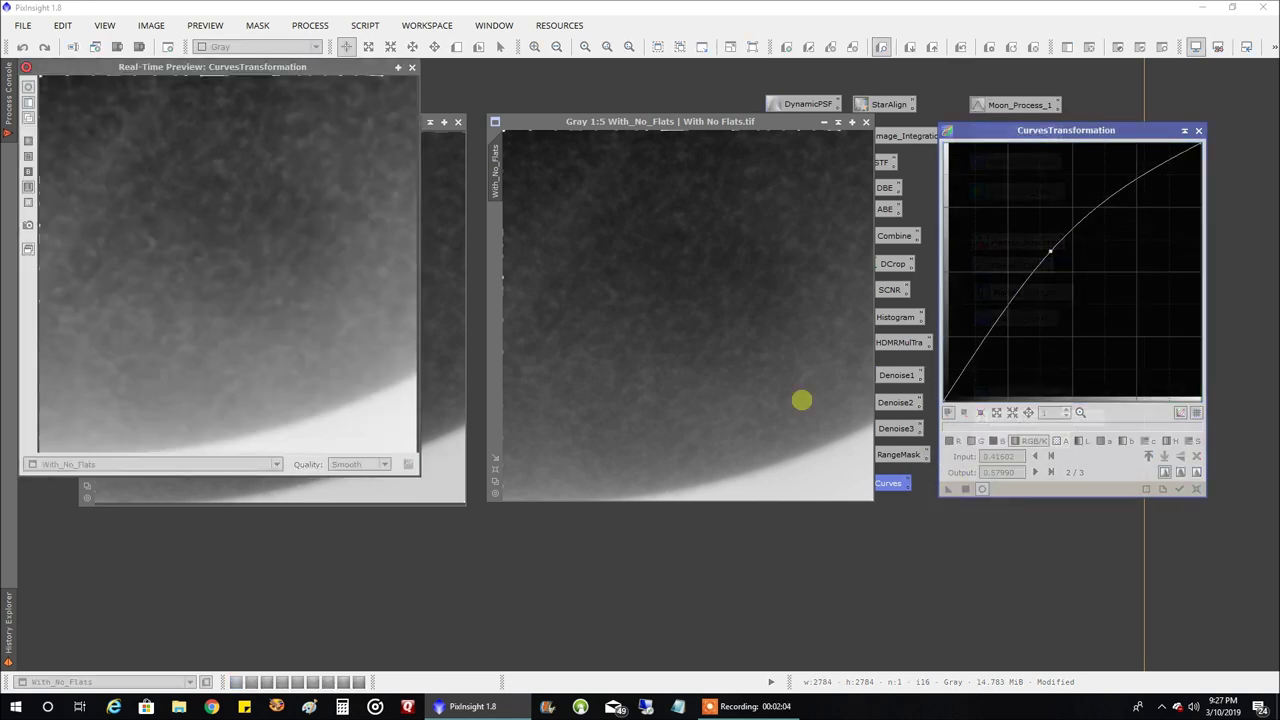
pyautogui.click(411, 67)
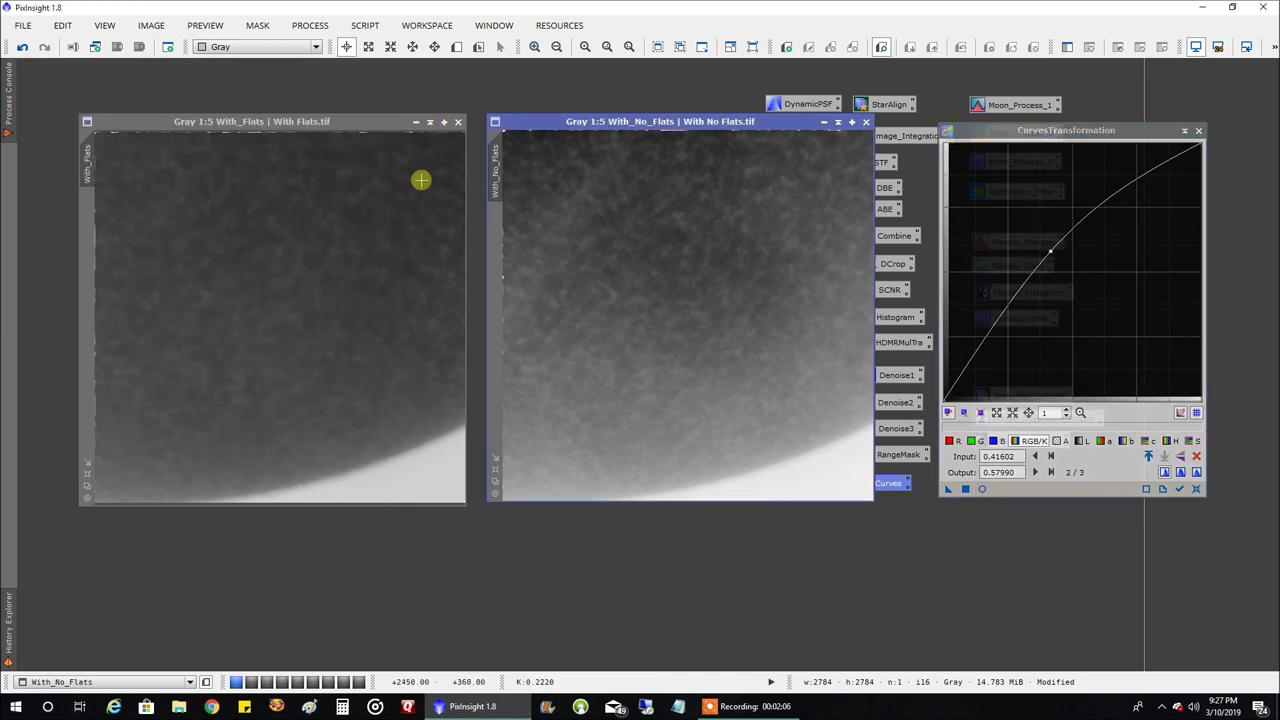
pyautogui.click(965, 488)
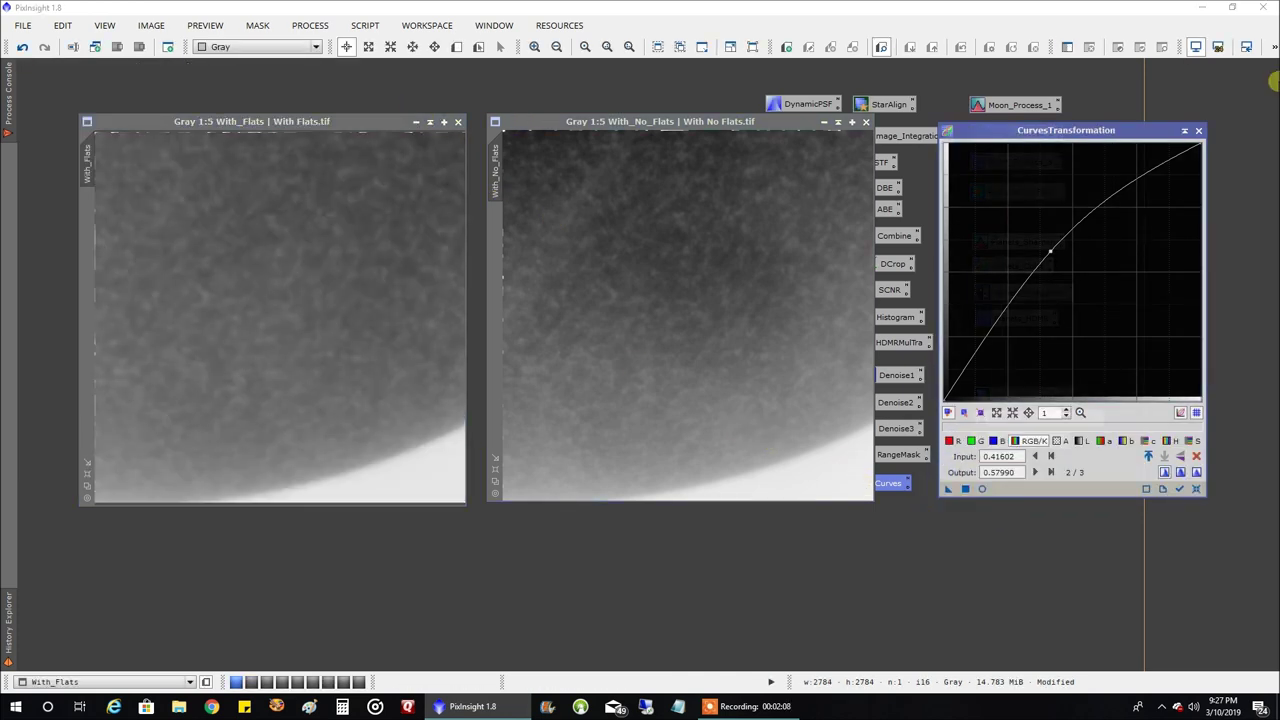
pyautogui.click(1198, 130)
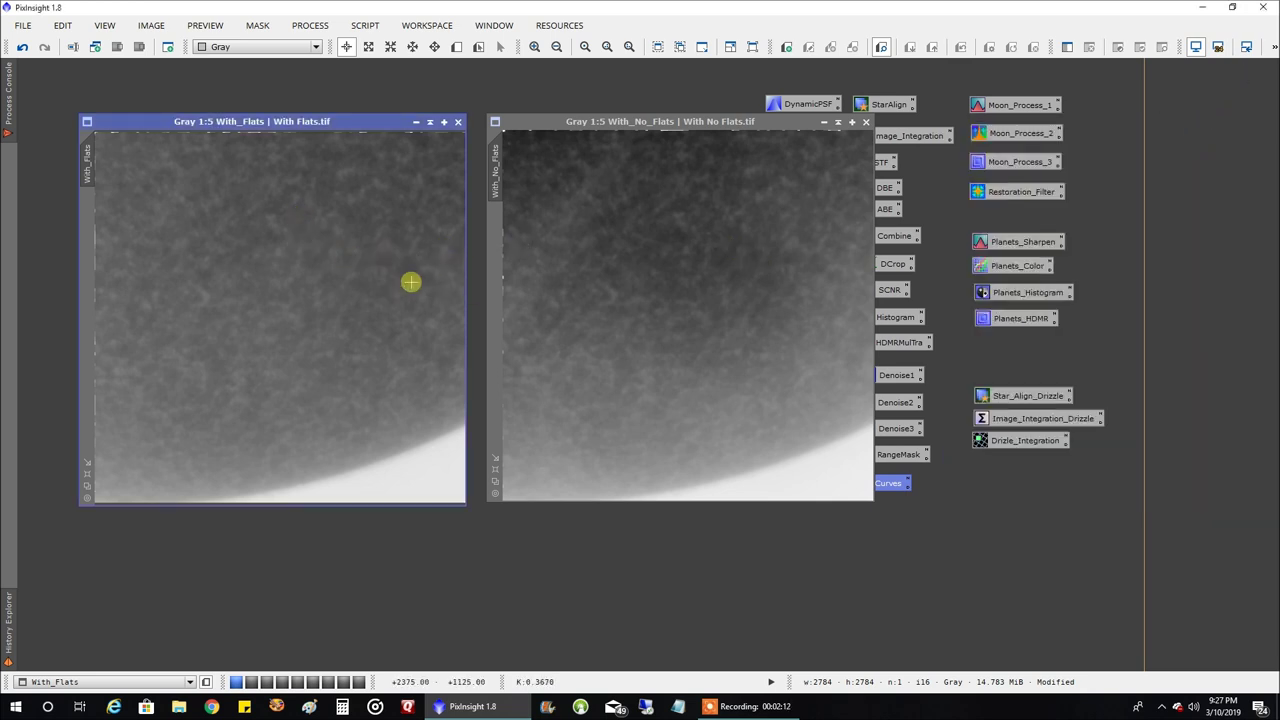
pyautogui.moveTo(725, 121); pyautogui.dragTo(732, 121)
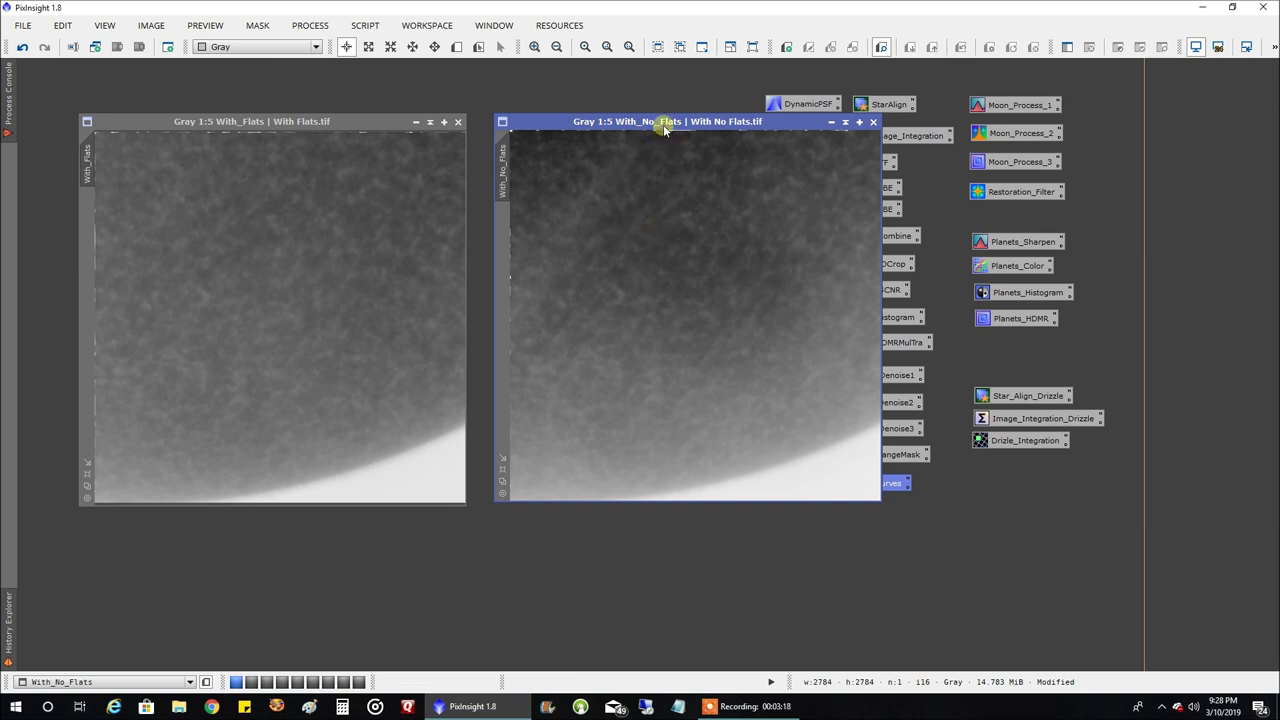
pyautogui.moveTo(664, 128); pyautogui.dragTo(652, 117)
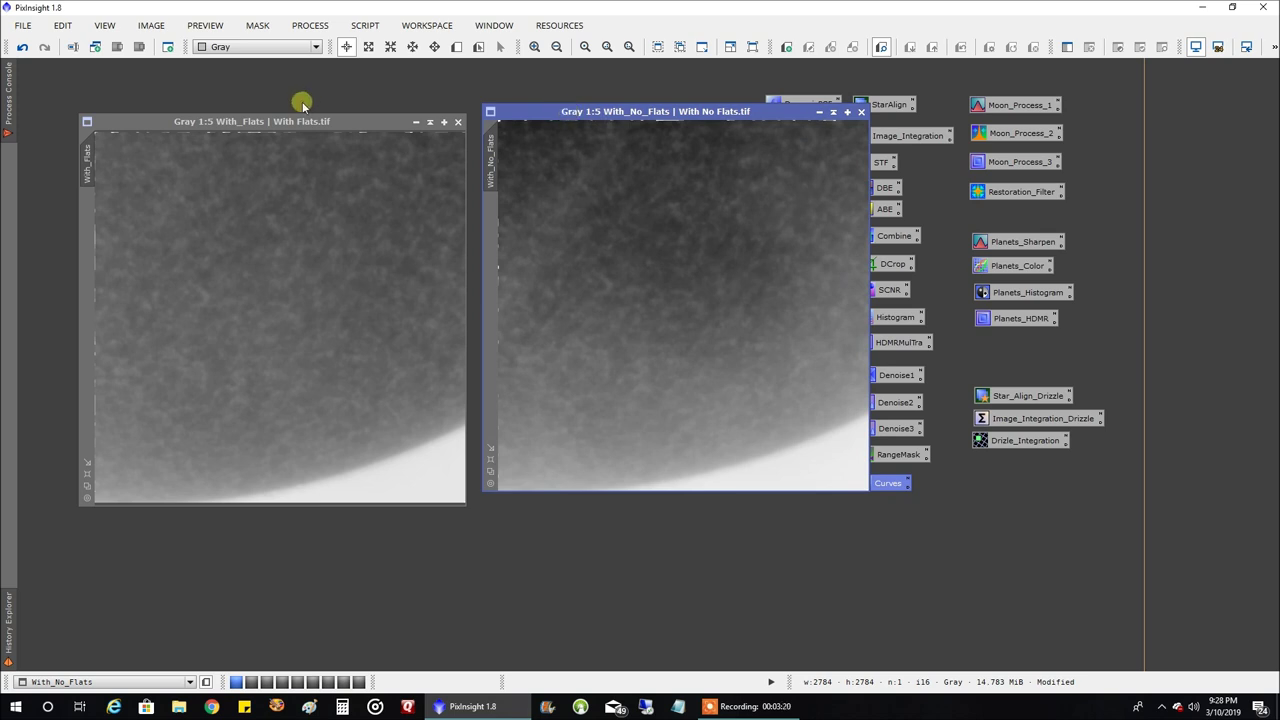
# - Set RestorationFilter to Shape 0.65 and StdDev 3.50, then apply it to With_No_Flats and With_Flats
pyautogui.moveTo(297, 120); pyautogui.dragTo(297, 110)
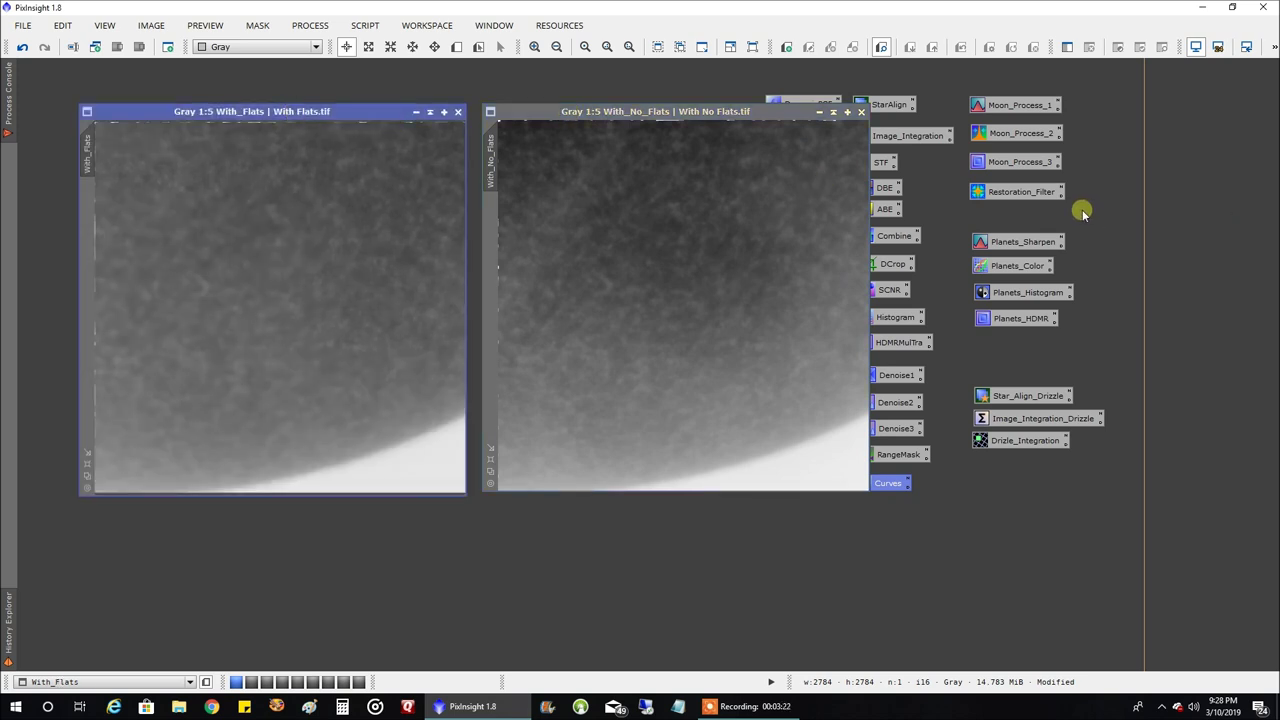
pyautogui.doubleClick(1025, 192)
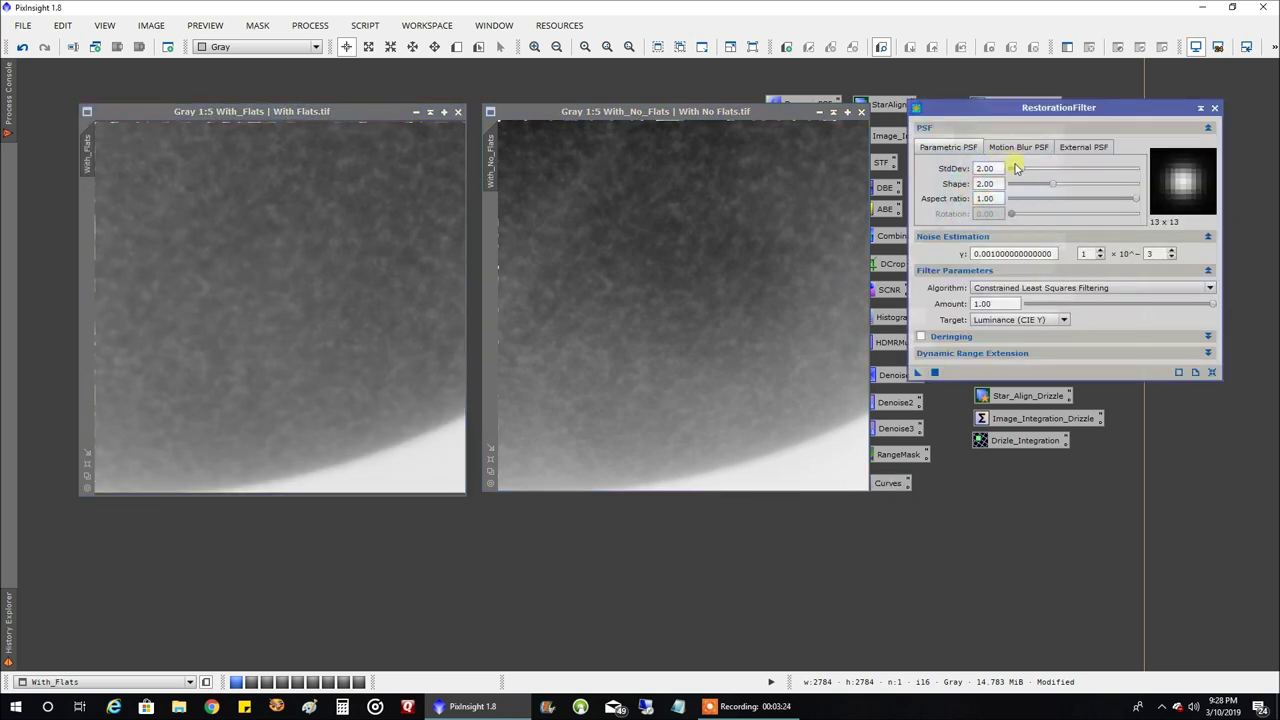
pyautogui.moveTo(1042, 110); pyautogui.dragTo(1082, 93)
pyautogui.moveTo(1093, 163); pyautogui.dragTo(1061, 168)
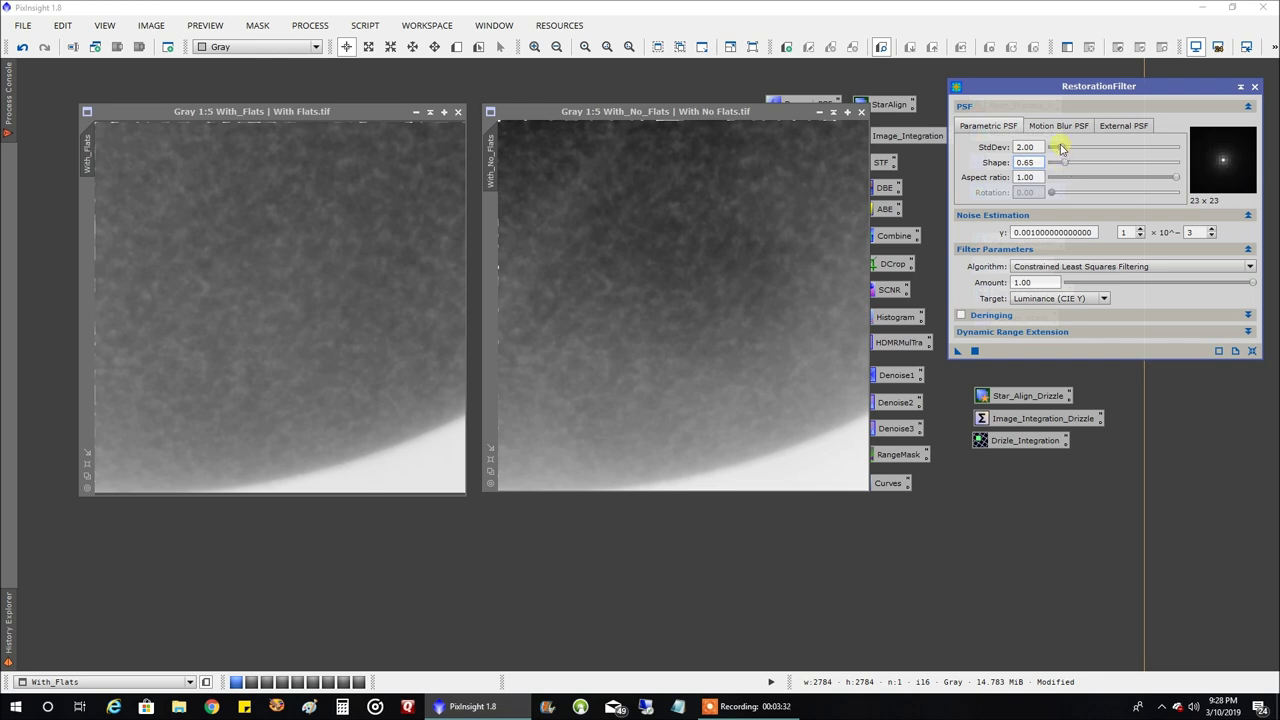
pyautogui.click(1062, 148)
pyautogui.moveTo(1058, 149); pyautogui.dragTo(1066, 150)
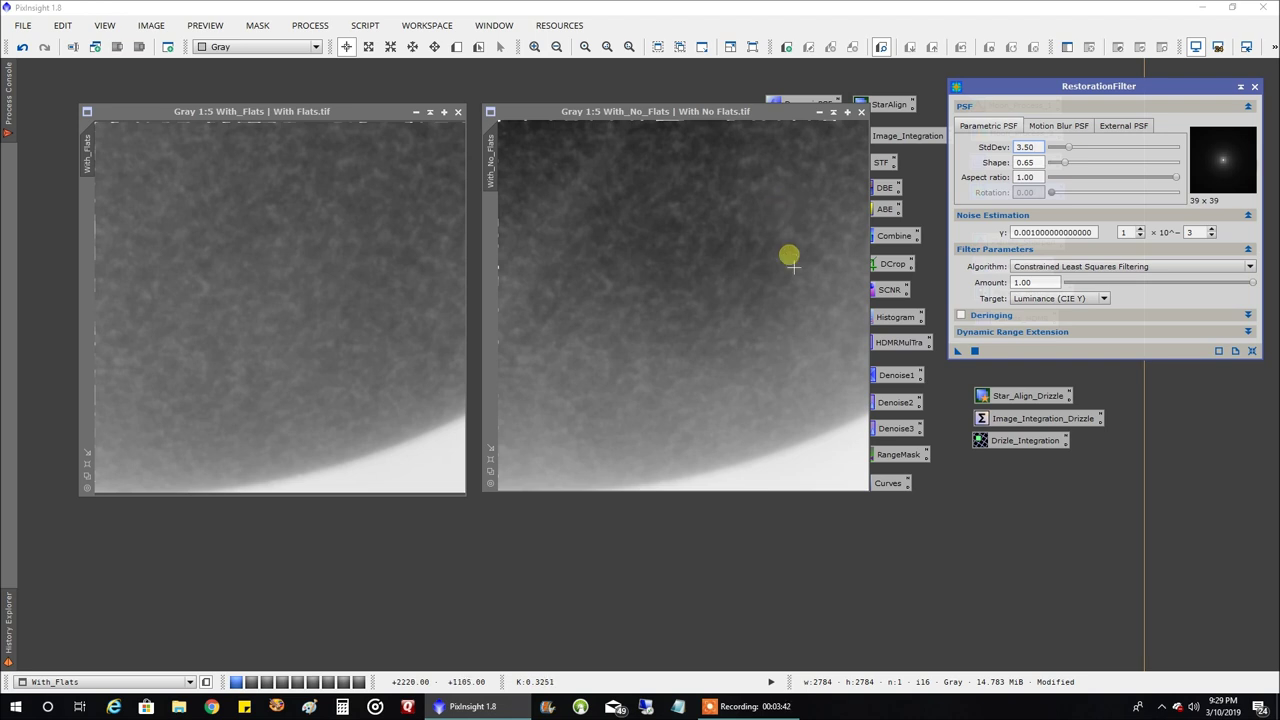
pyautogui.moveTo(957, 350); pyautogui.dragTo(803, 334)
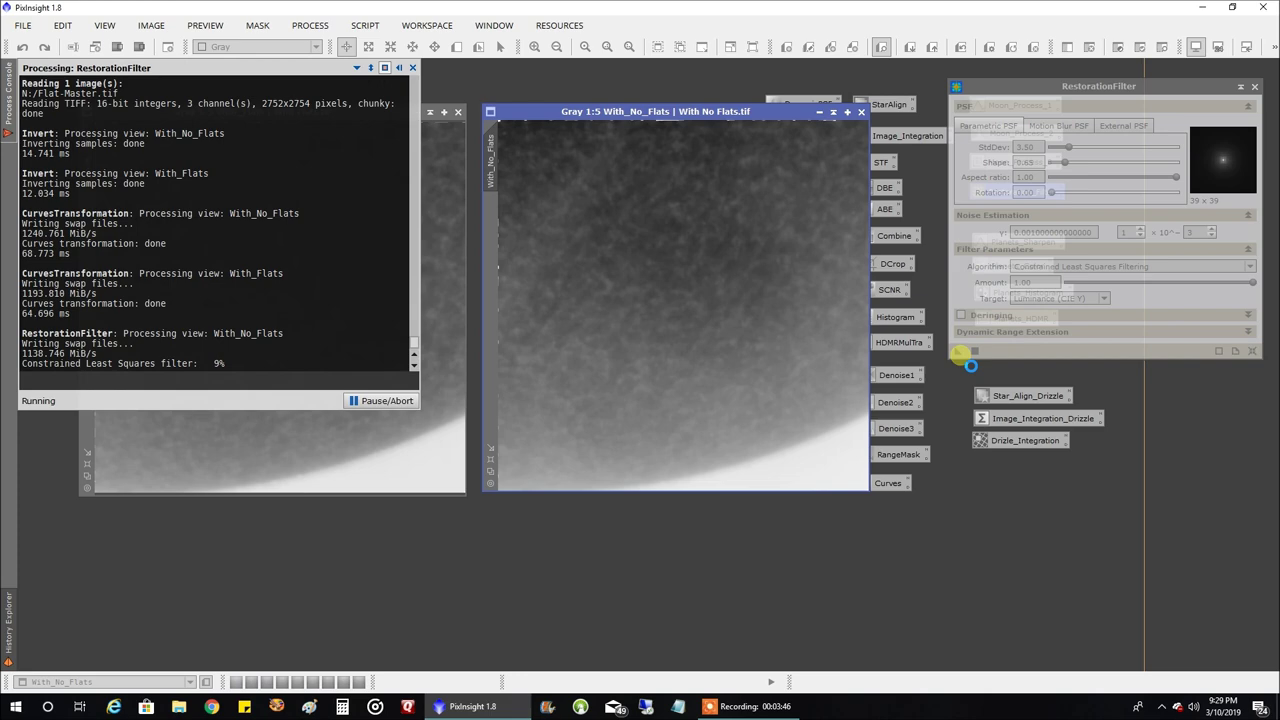
pyautogui.moveTo(960, 357); pyautogui.dragTo(397, 291)
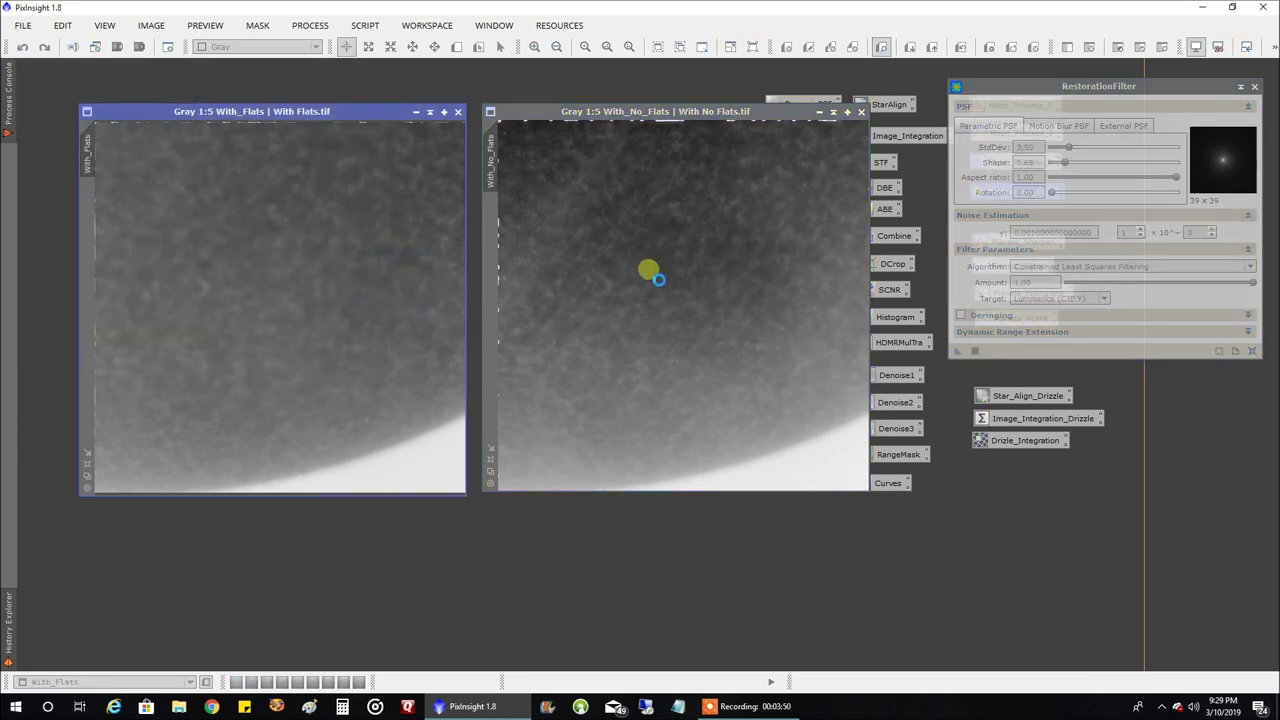
pyautogui.click(719, 240)
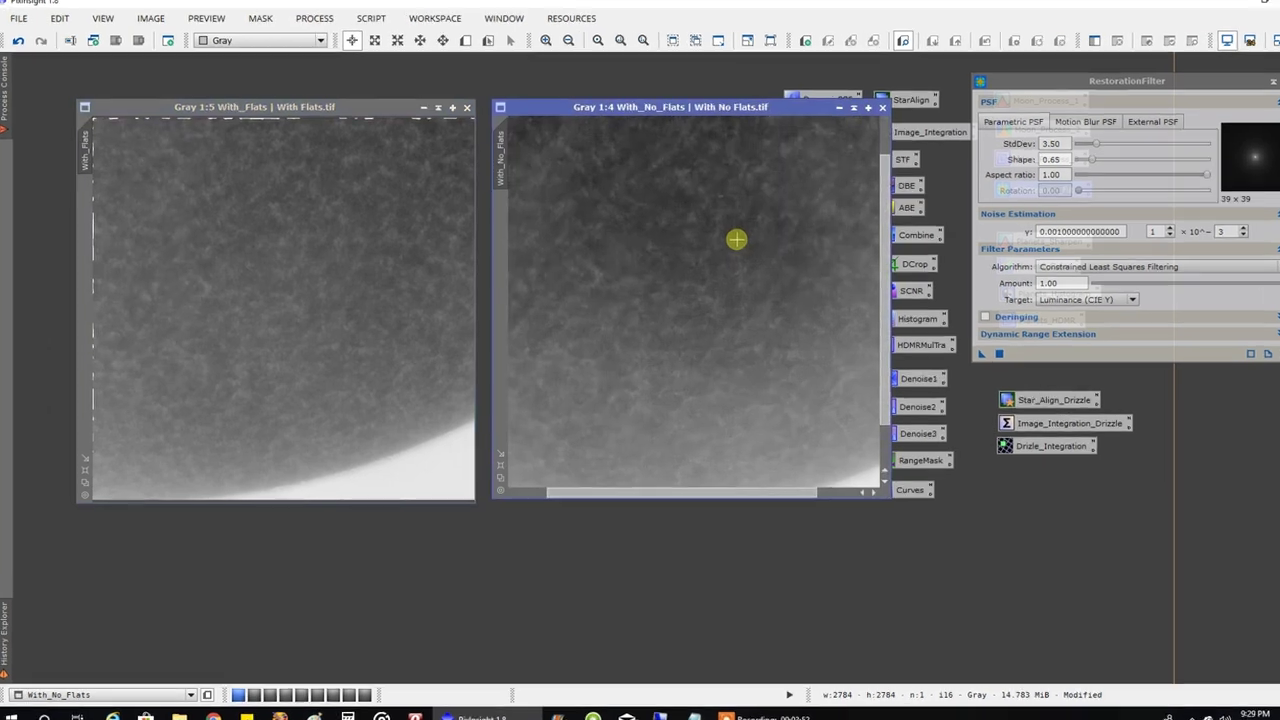
pyautogui.scroll(2, 719, 240)
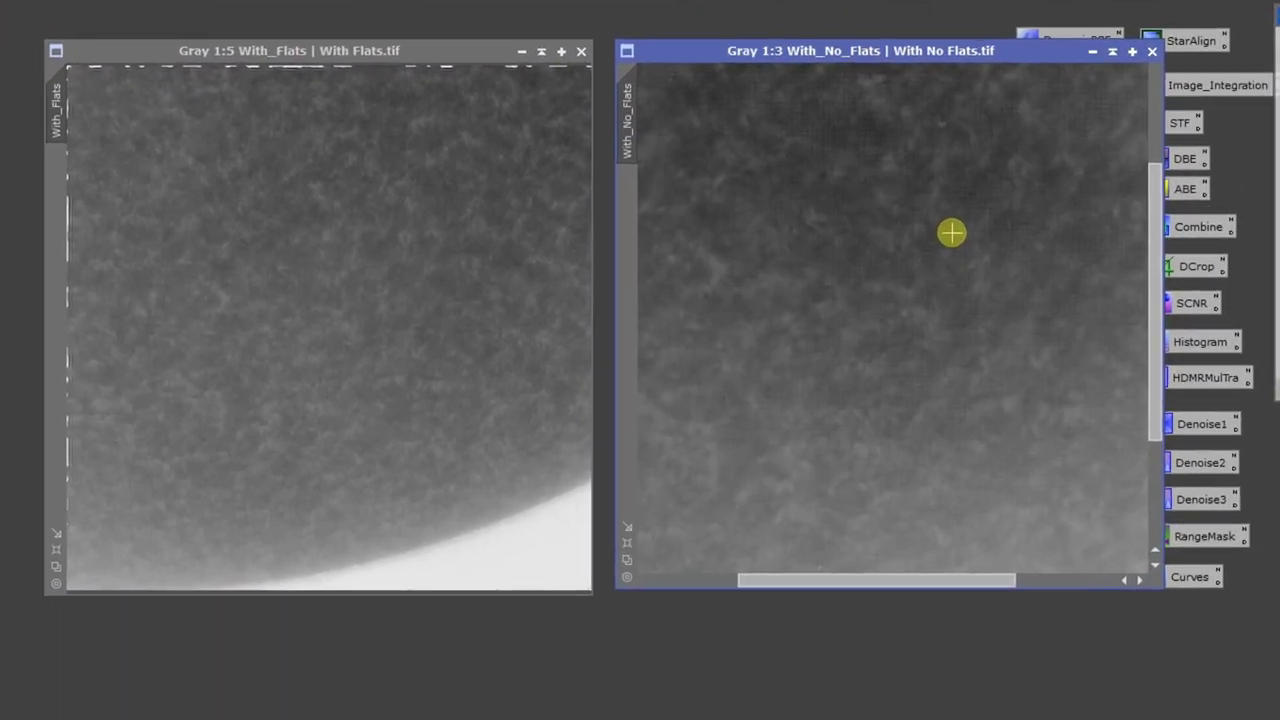
pyautogui.scroll(1, 951, 233)
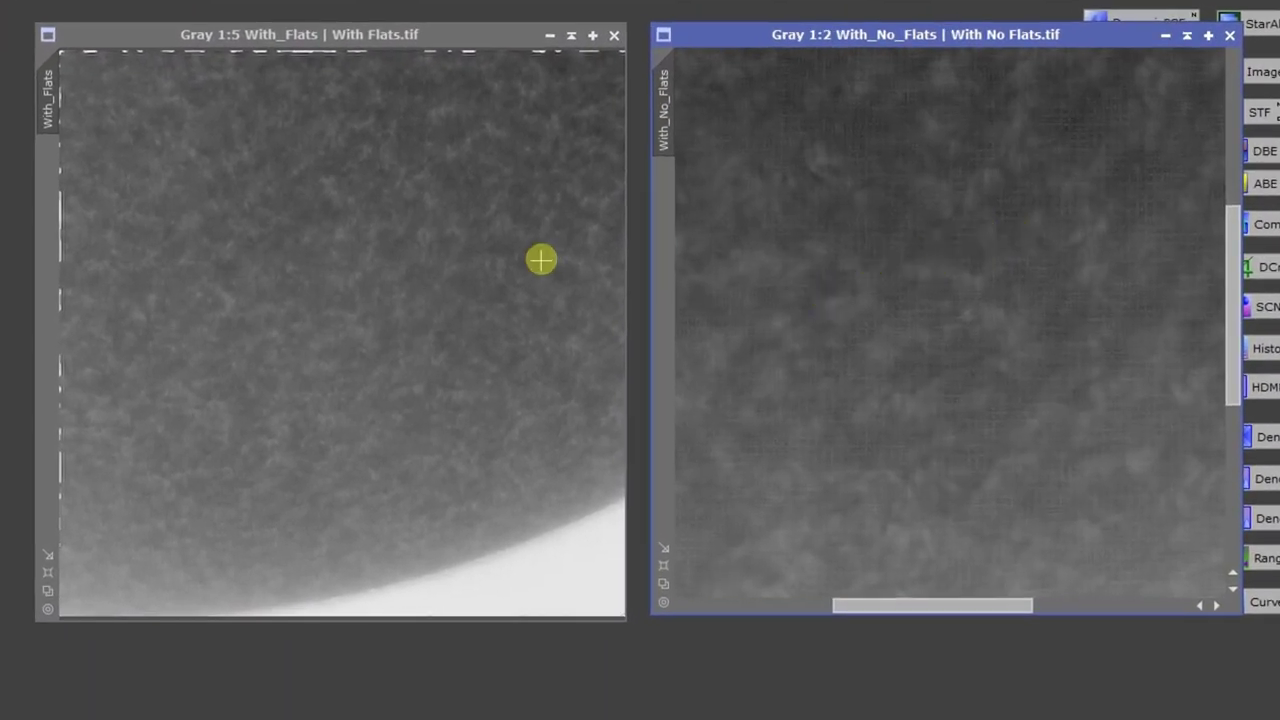
pyautogui.click(514, 263)
pyautogui.scroll(2, 514, 263)
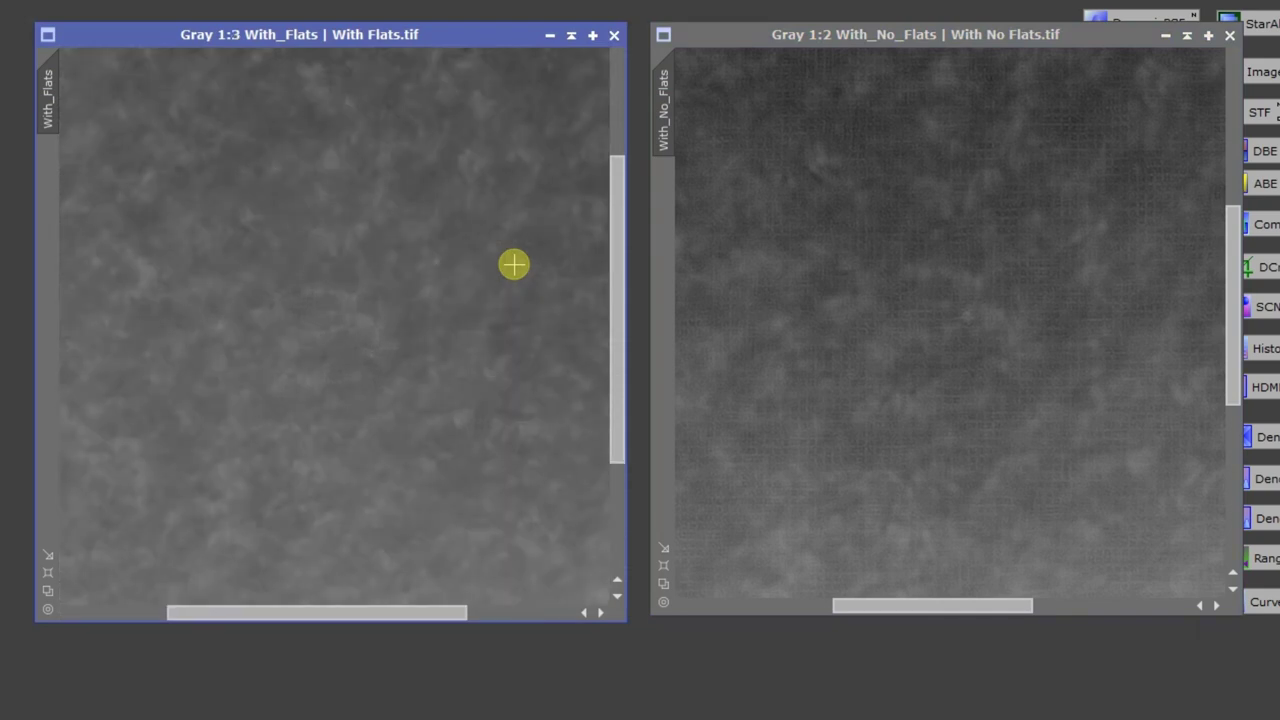
pyautogui.scroll(1, 513, 263)
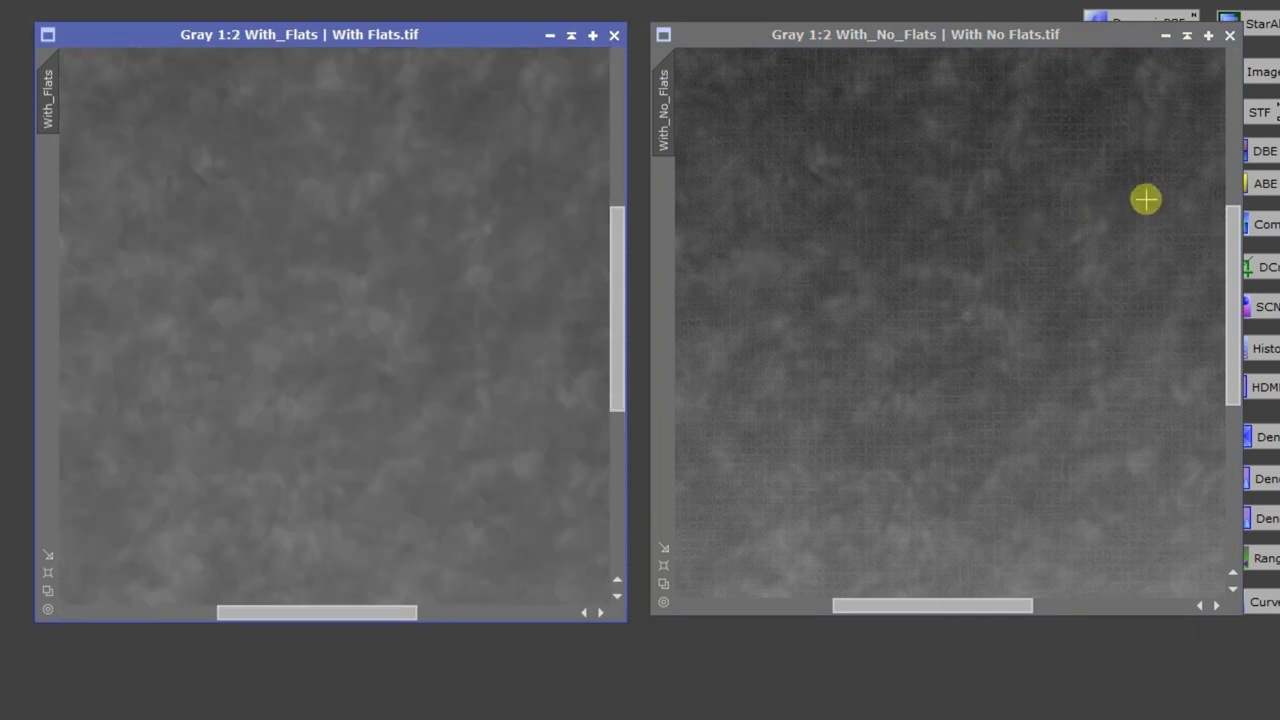
pyautogui.click(1071, 234)
pyautogui.scroll(1, 1071, 234)
pyautogui.scroll(1, 1066, 234)
pyautogui.scroll(-1, 892, 373)
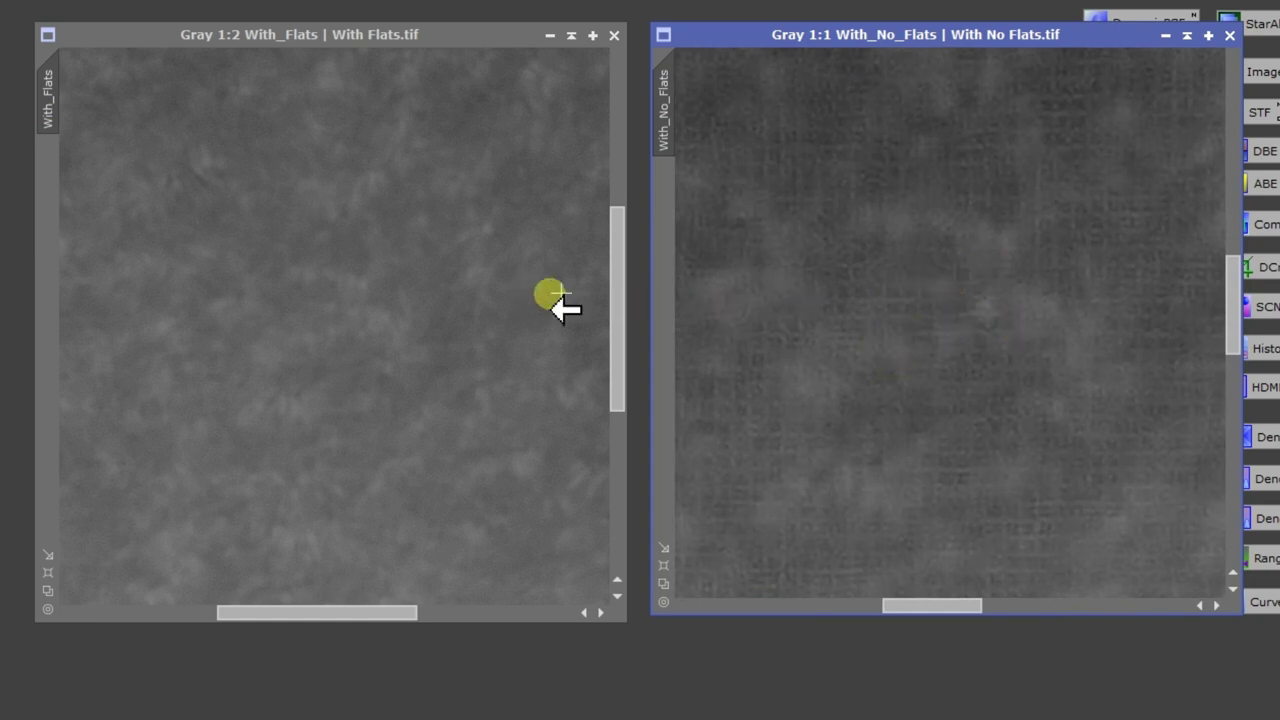
pyautogui.scroll(-1, 914, 277)
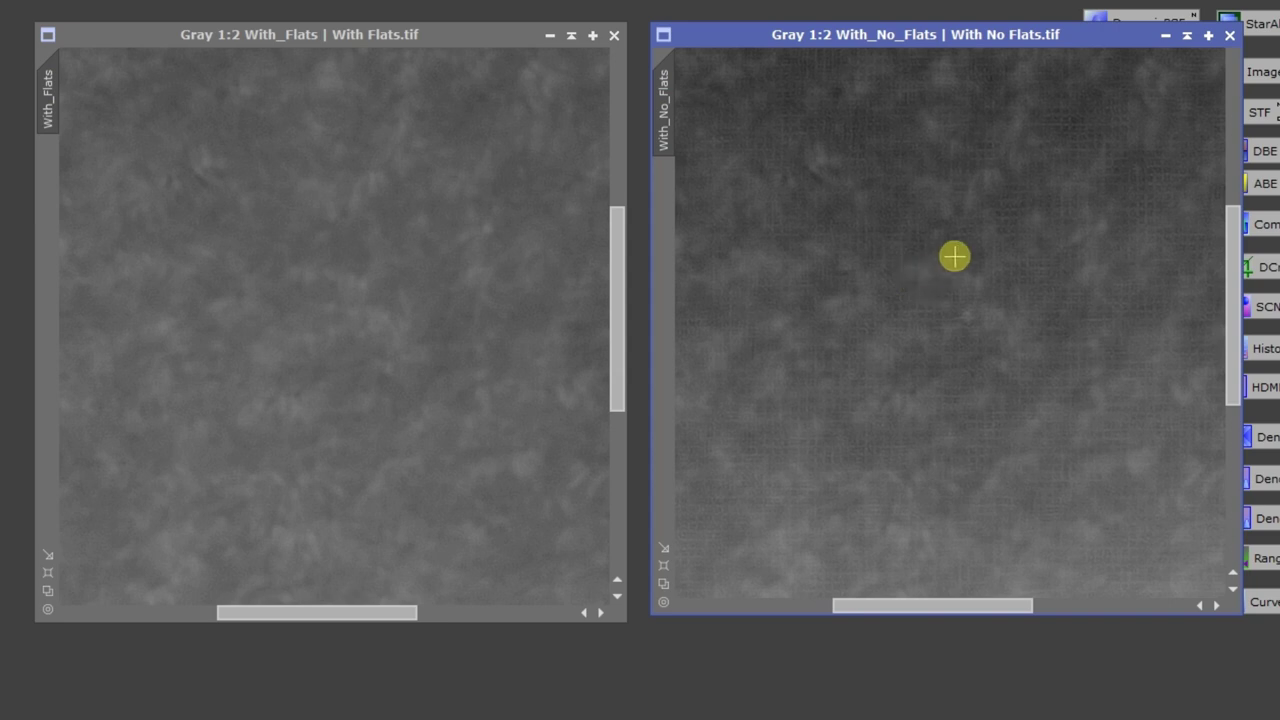
pyautogui.scroll(1, 954, 256)
pyautogui.scroll(2, 440, 316)
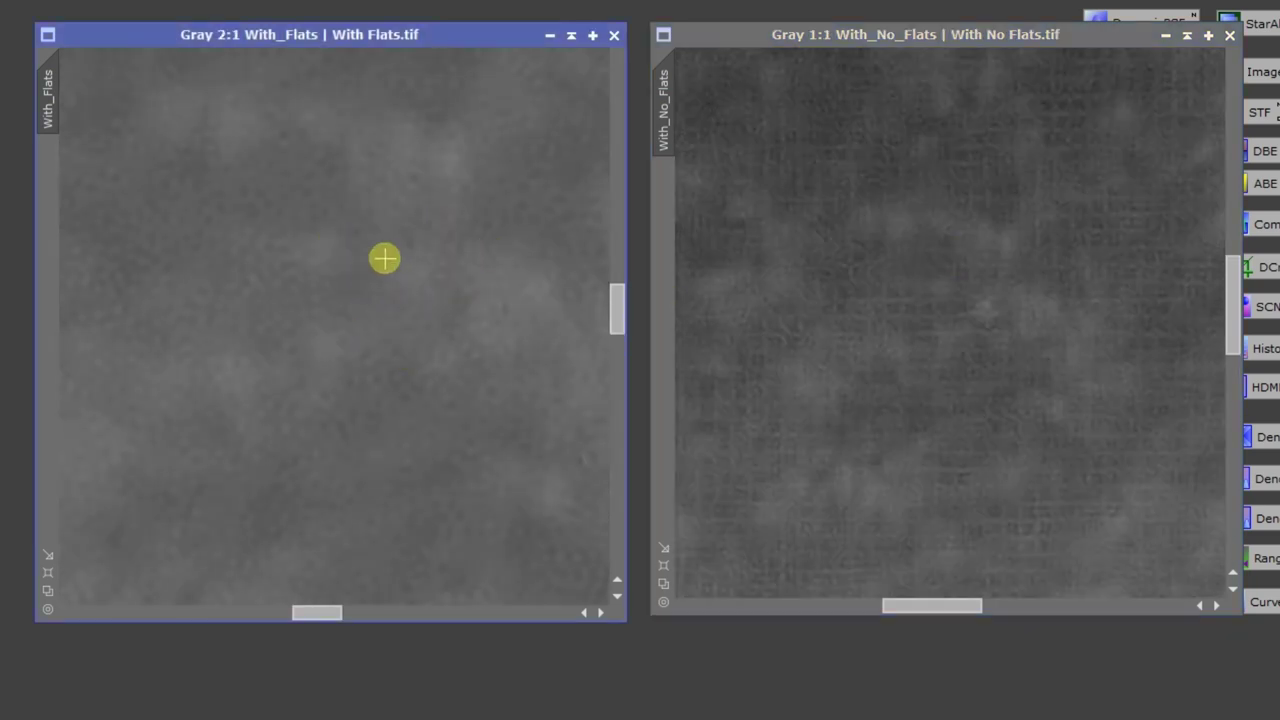
pyautogui.scroll(-1, 403, 244)
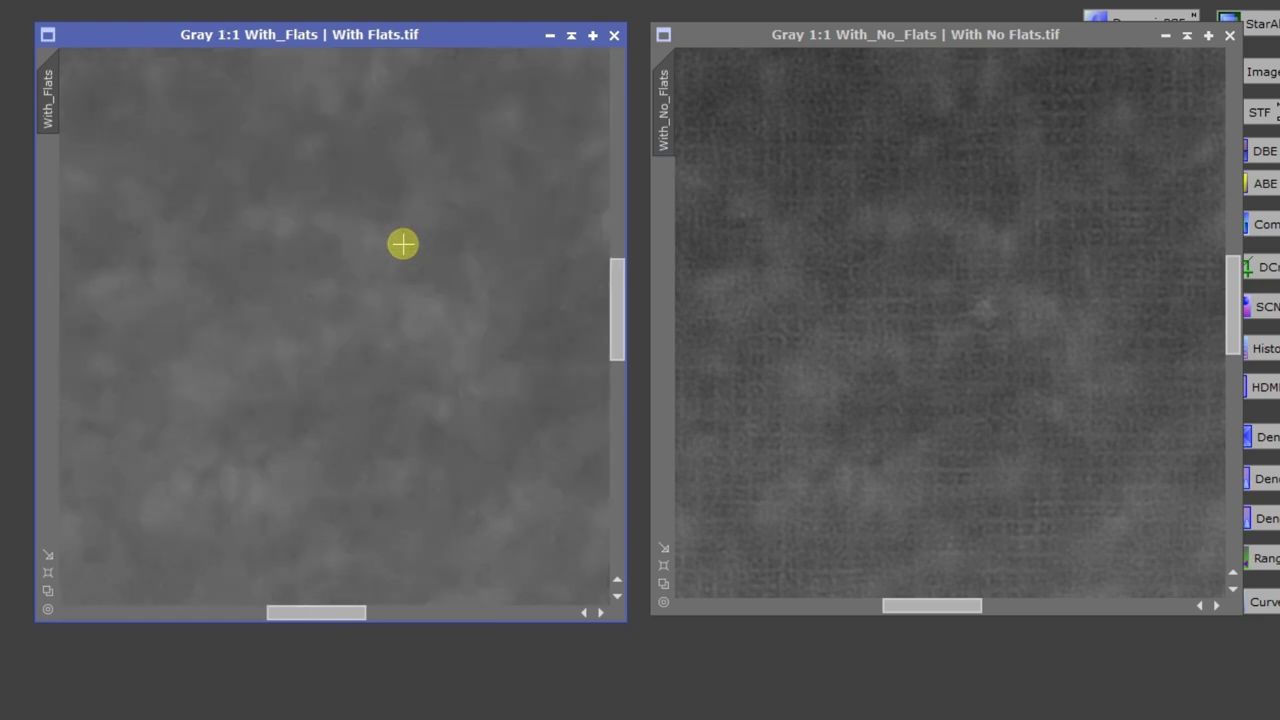
pyautogui.scroll(-1, 403, 244)
pyautogui.scroll(-1, 403, 244)
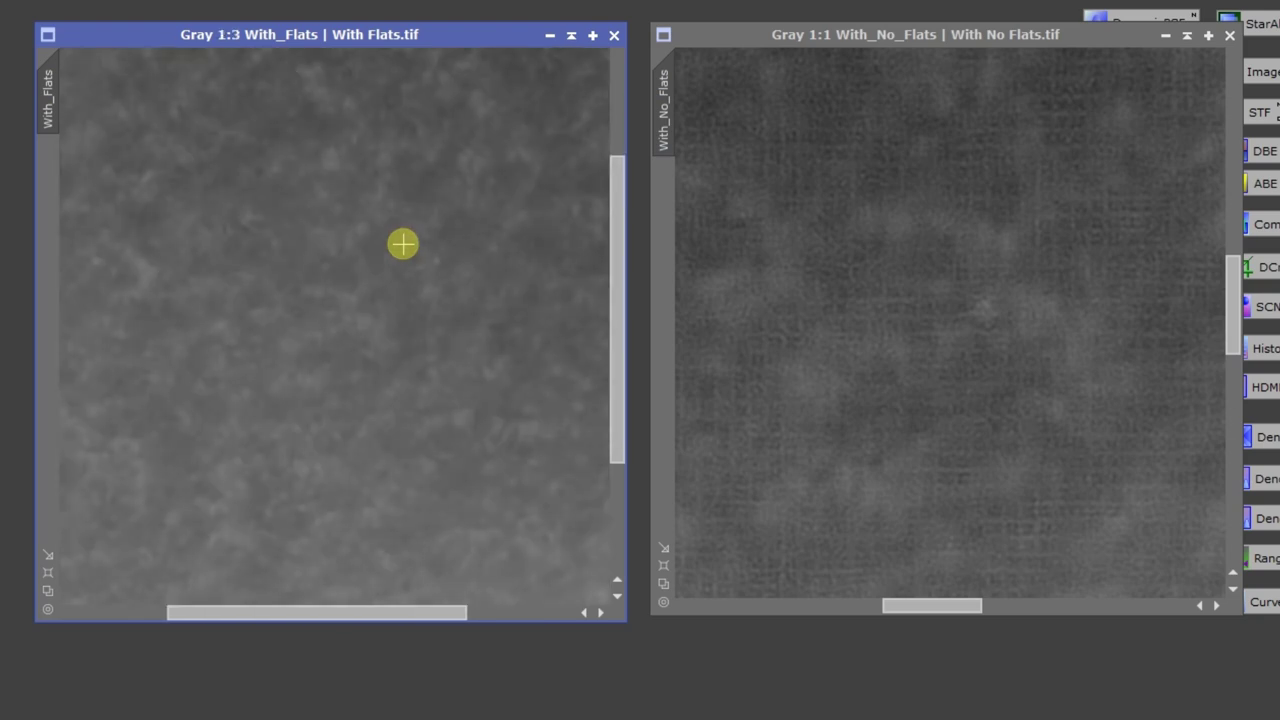
pyautogui.scroll(-1, 840, 214)
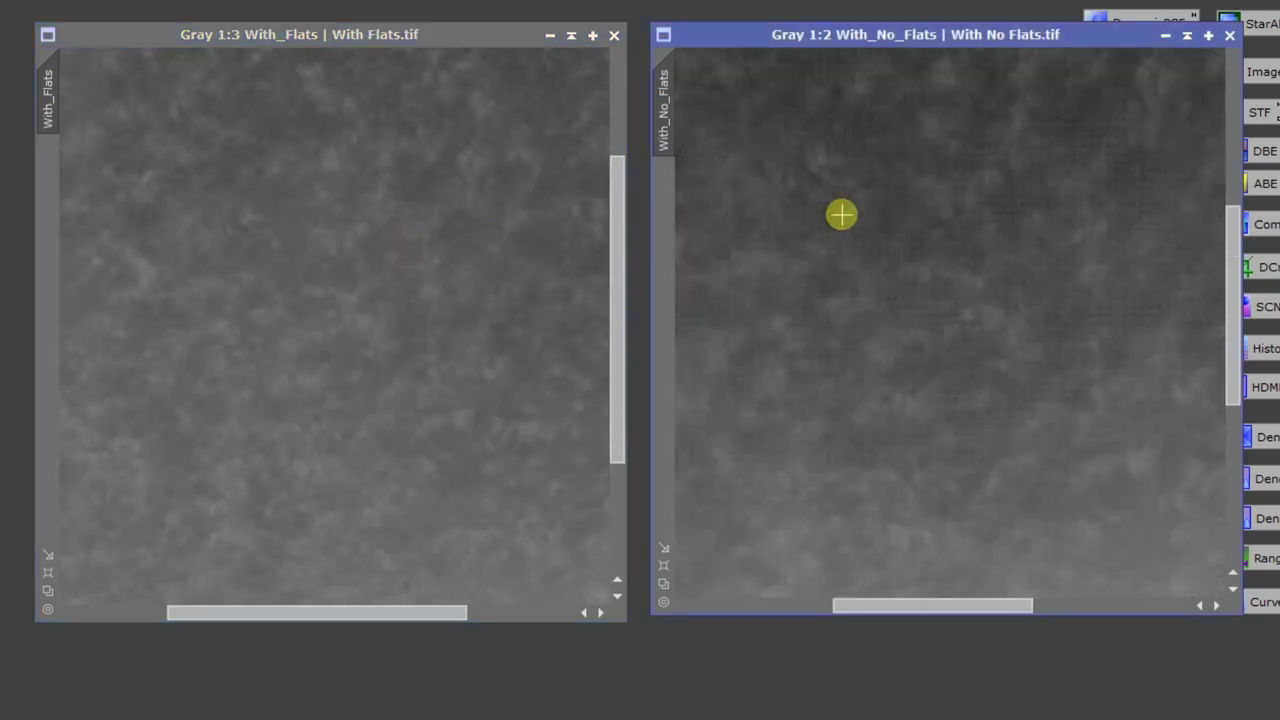
pyautogui.scroll(1, 841, 214)
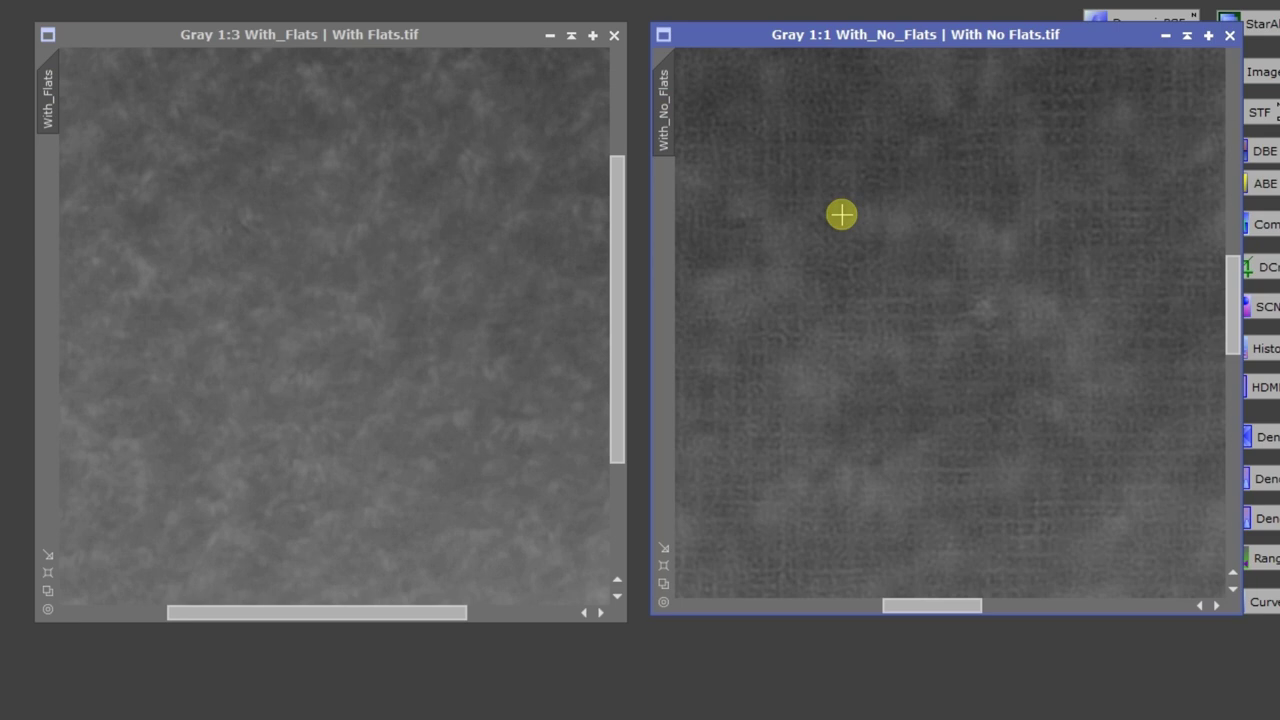
pyautogui.scroll(1, 841, 214)
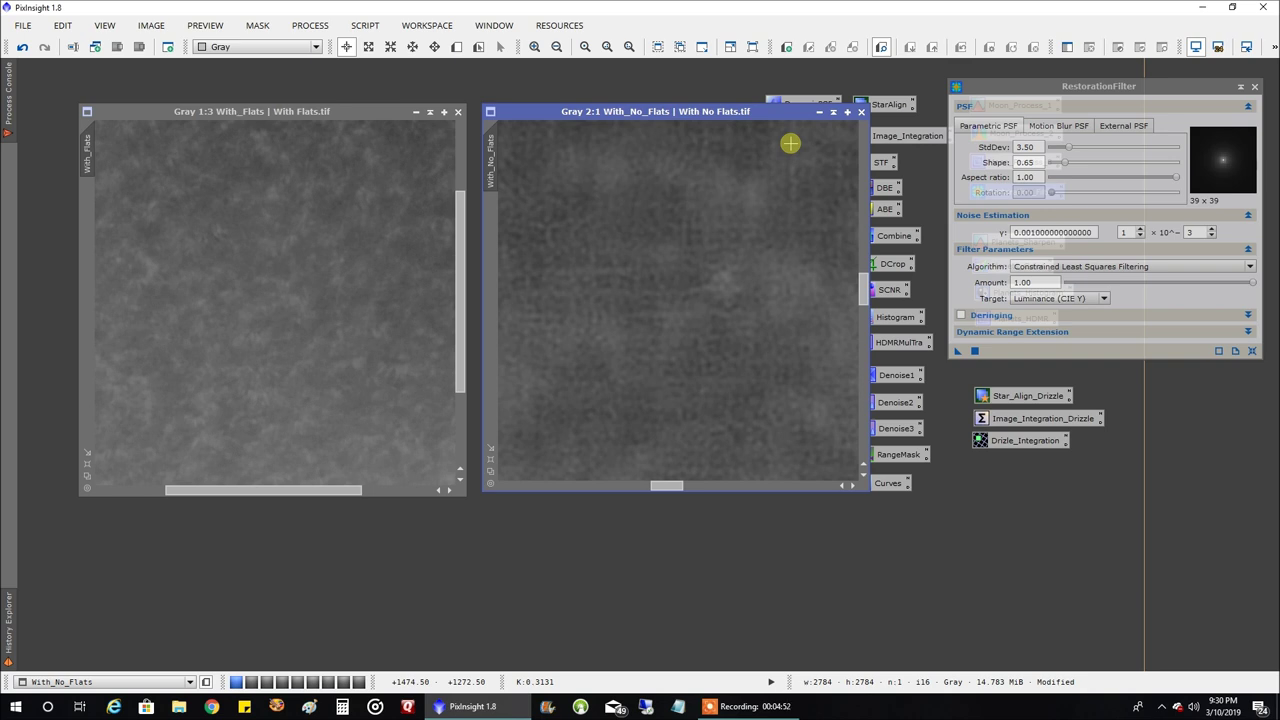
pyautogui.scroll(-1, 734, 169)
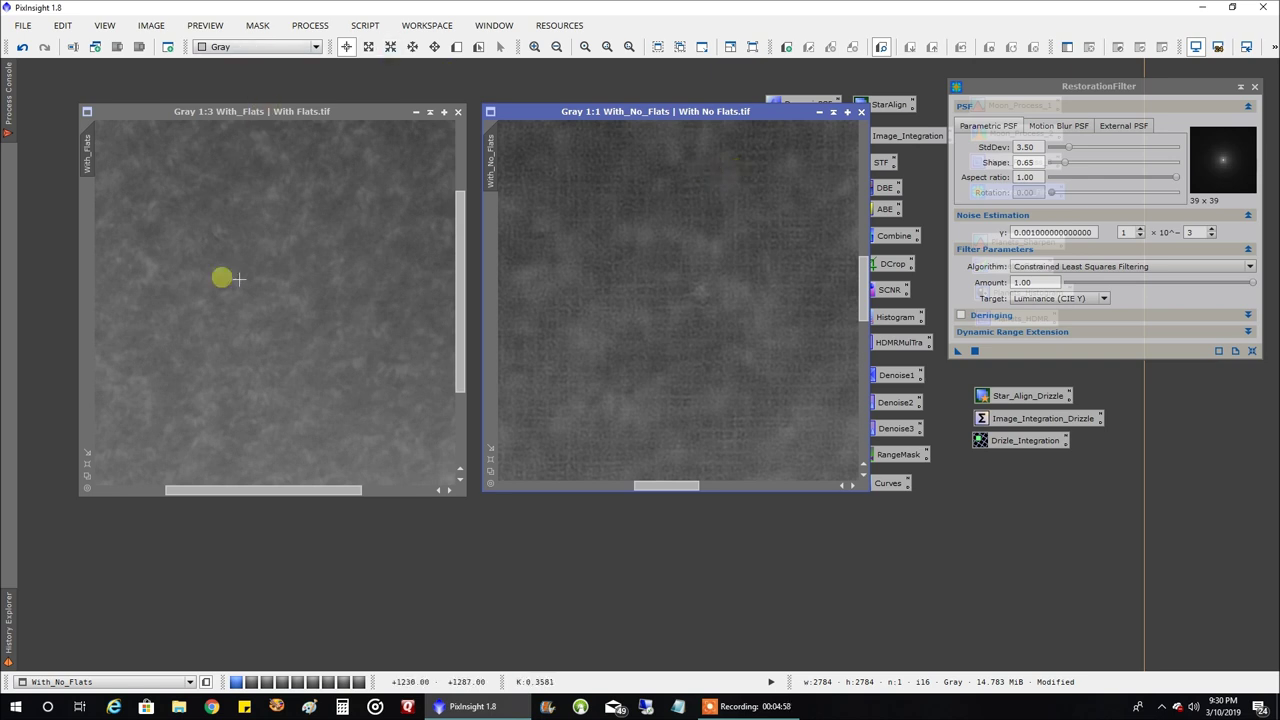
pyautogui.scroll(-1, 243, 288)
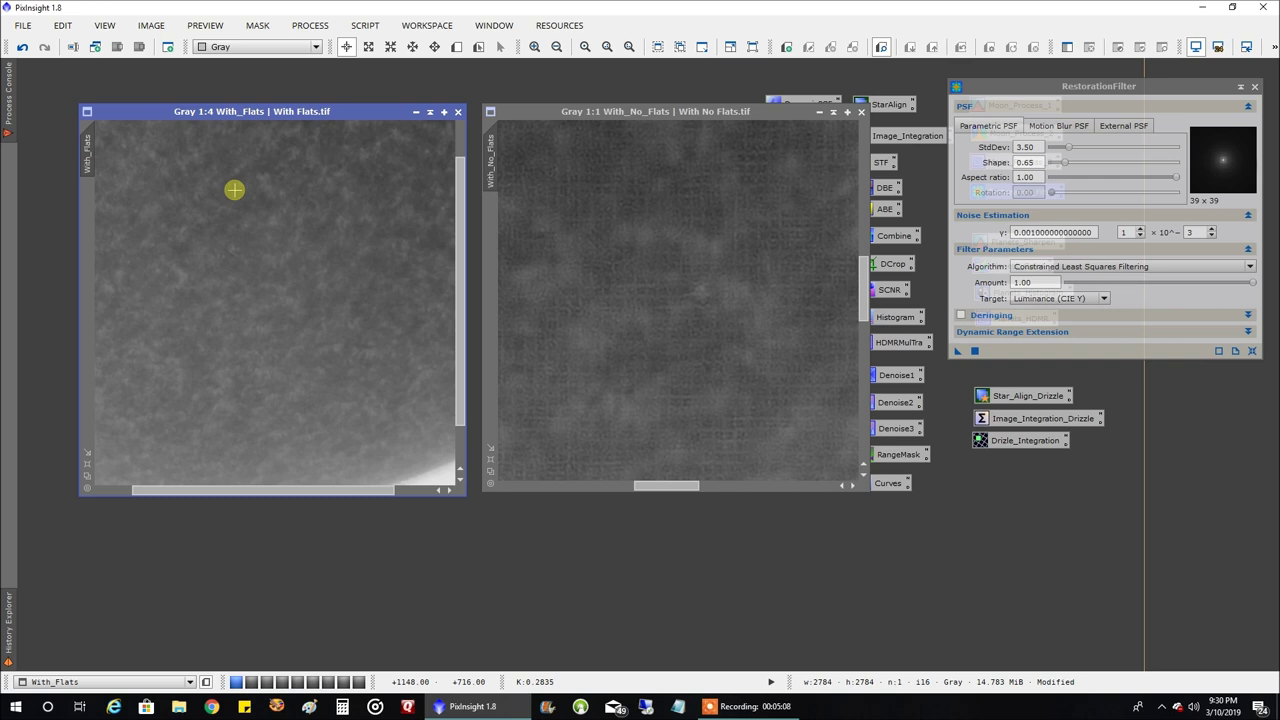
# - Minimize both flat comparison images, close RestorationFilter, and restore 13_41_44_grad4_ap9373
pyautogui.click(432, 113)
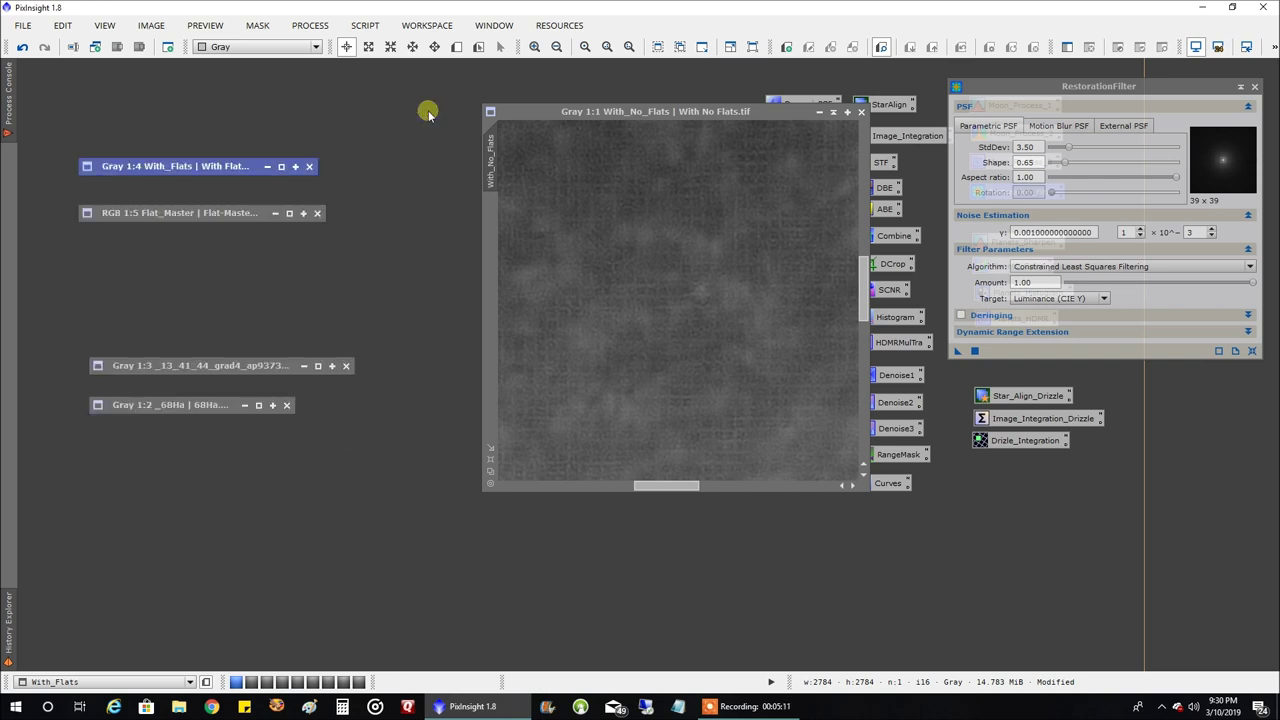
pyautogui.click(832, 111)
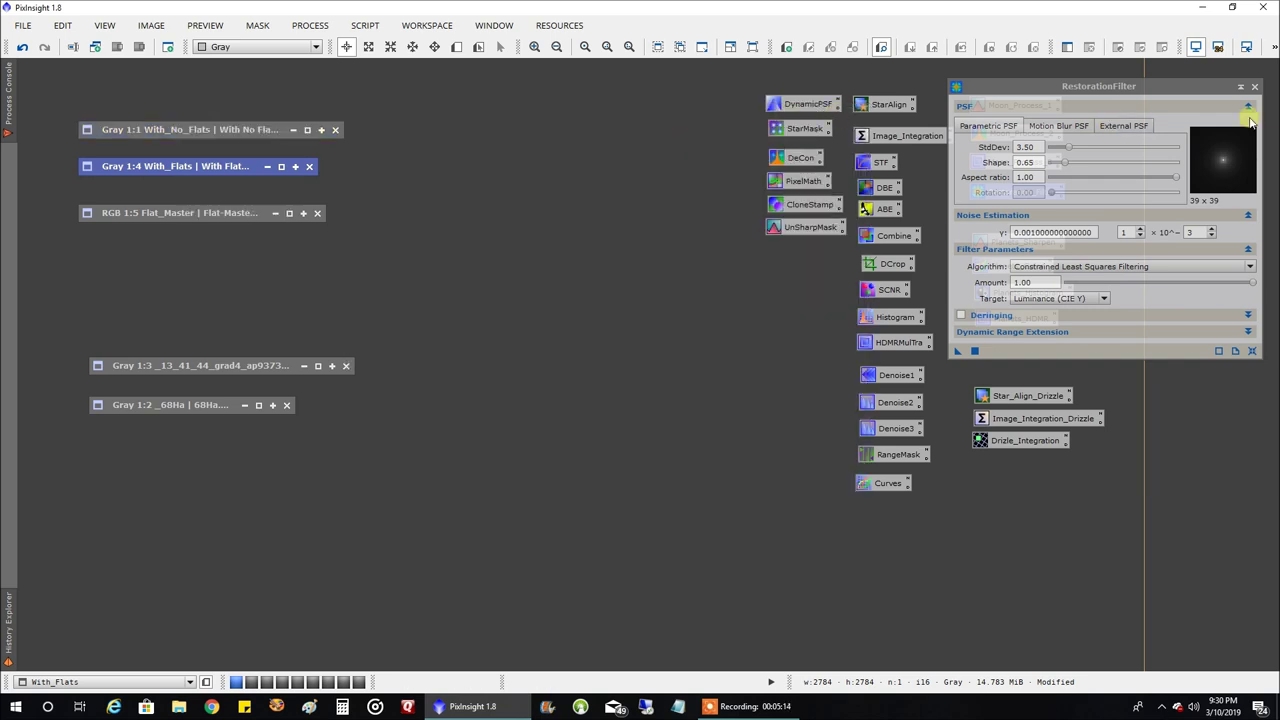
pyautogui.click(1254, 86)
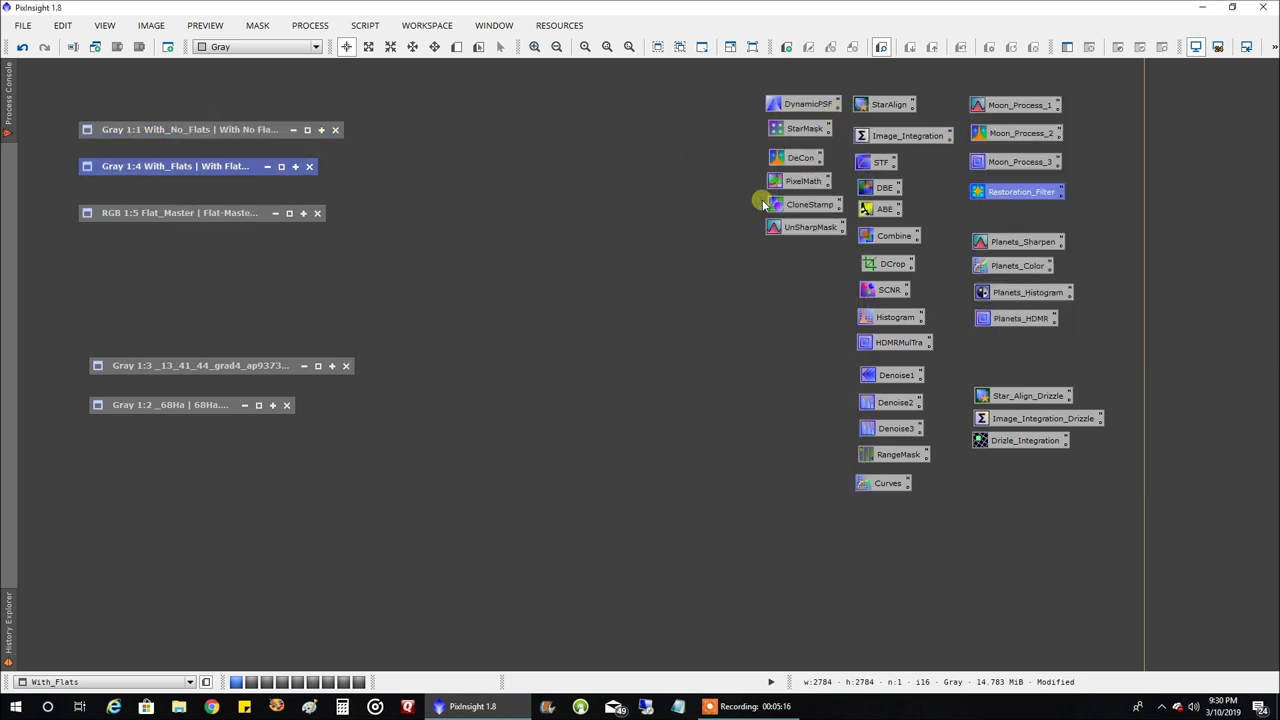
pyautogui.doubleClick(220, 368)
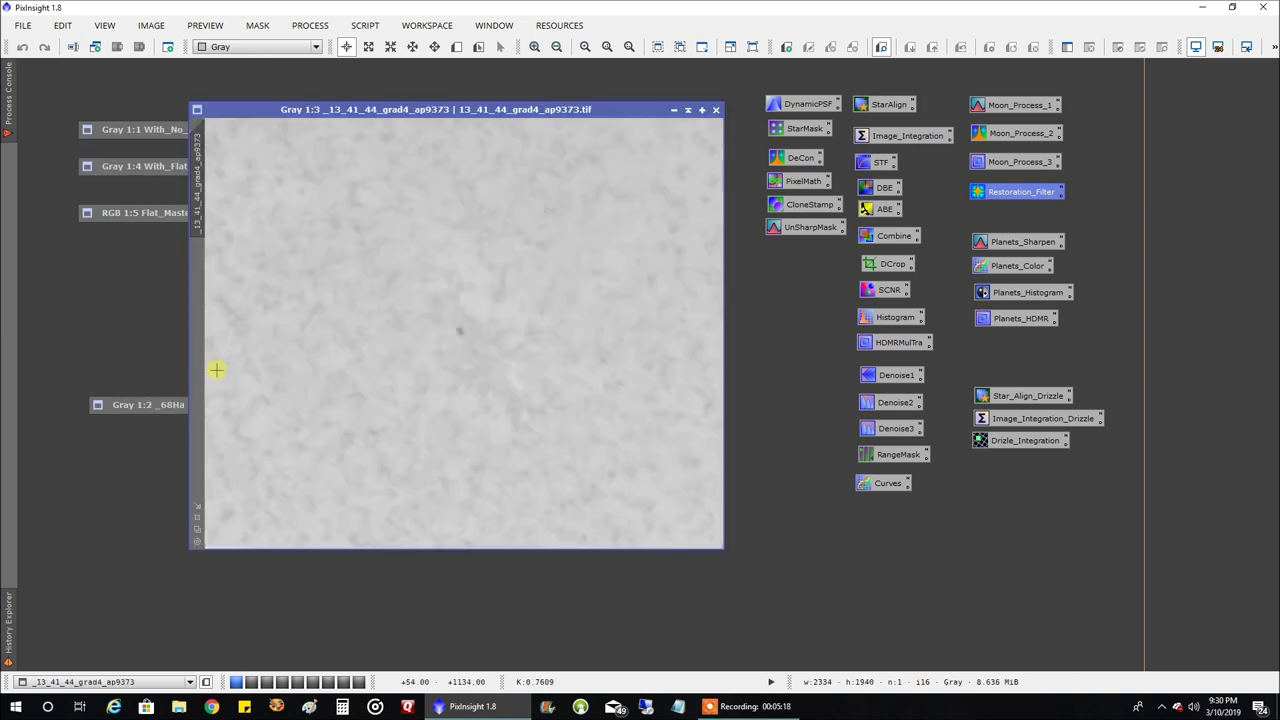
pyautogui.scroll(-1, 375, 346)
pyautogui.scroll(1, 375, 346)
# - Apply the saved Restoration_Filter settings to the sunspot stack
pyautogui.doubleClick(996, 193)
pyautogui.moveTo(1095, 163); pyautogui.dragTo(1068, 163)
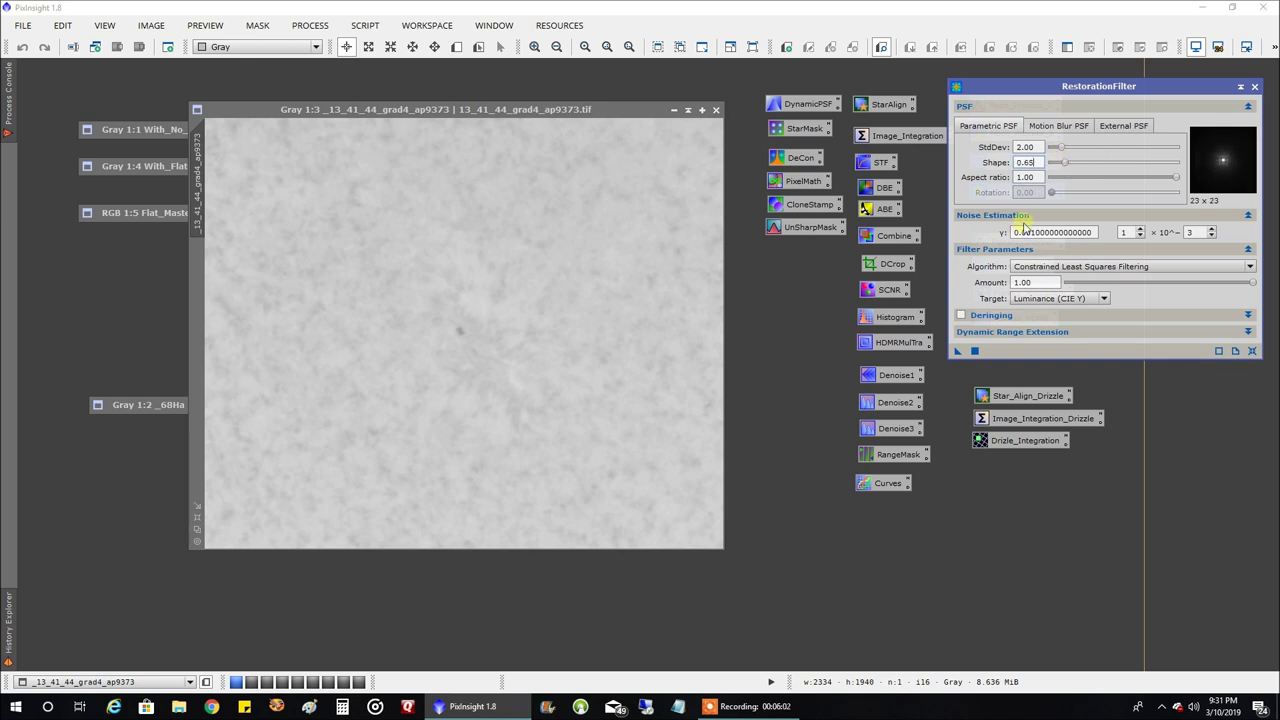
pyautogui.moveTo(855, 372); pyautogui.dragTo(655, 340)
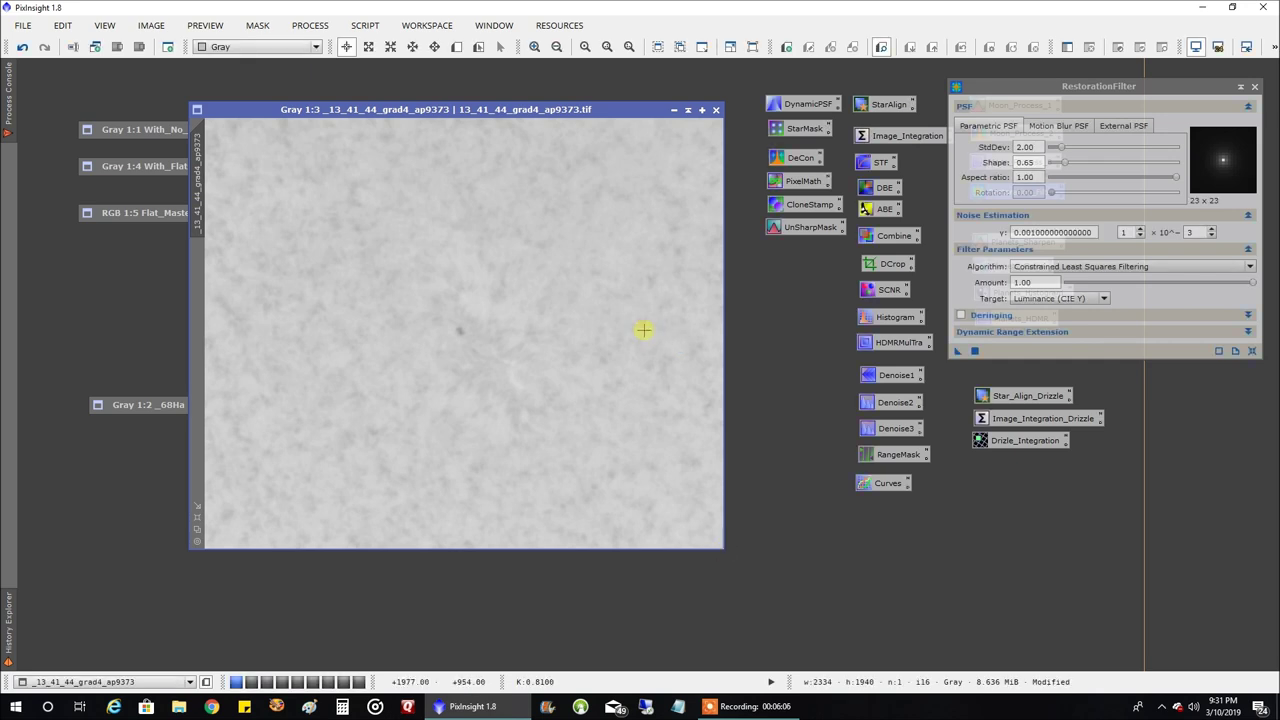
# - Compare the sharpened stack against the original with undo and redo, keeping the sharpened result
pyautogui.hotkey('ctrl', 'z')
pyautogui.hotkey('ctrl', 'y')
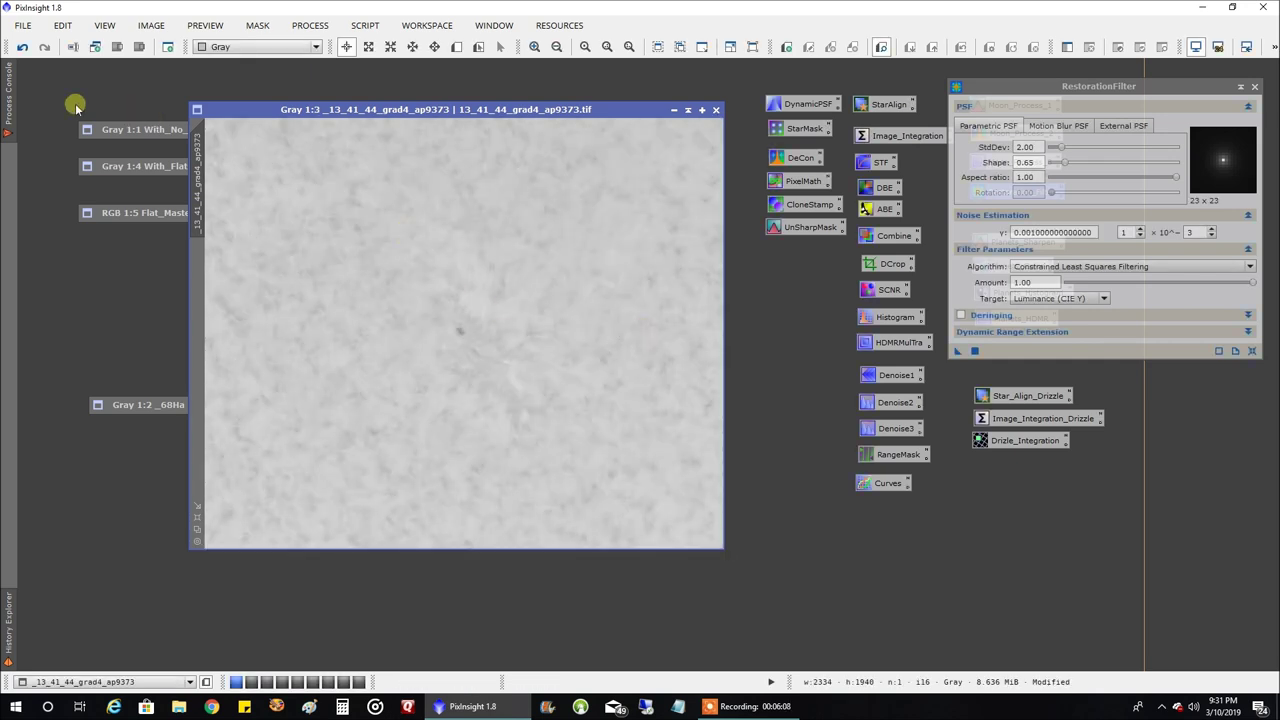
pyautogui.click(22, 47)
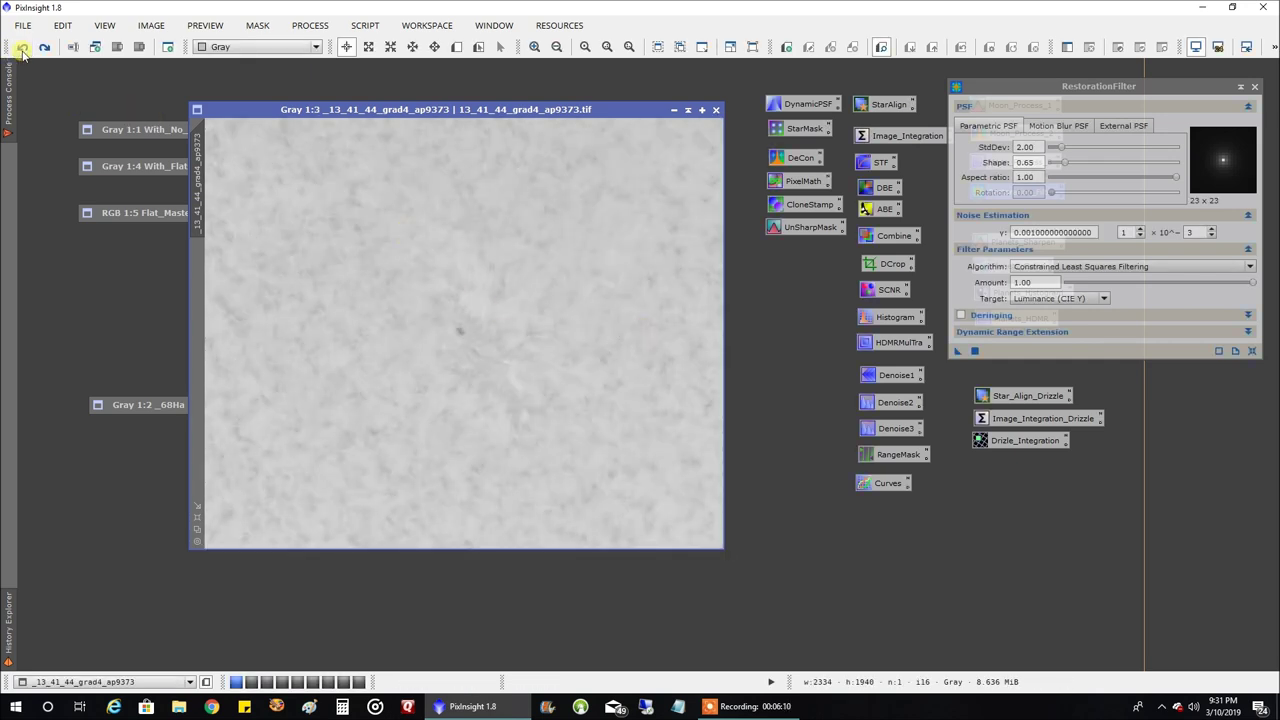
pyautogui.click(44, 47)
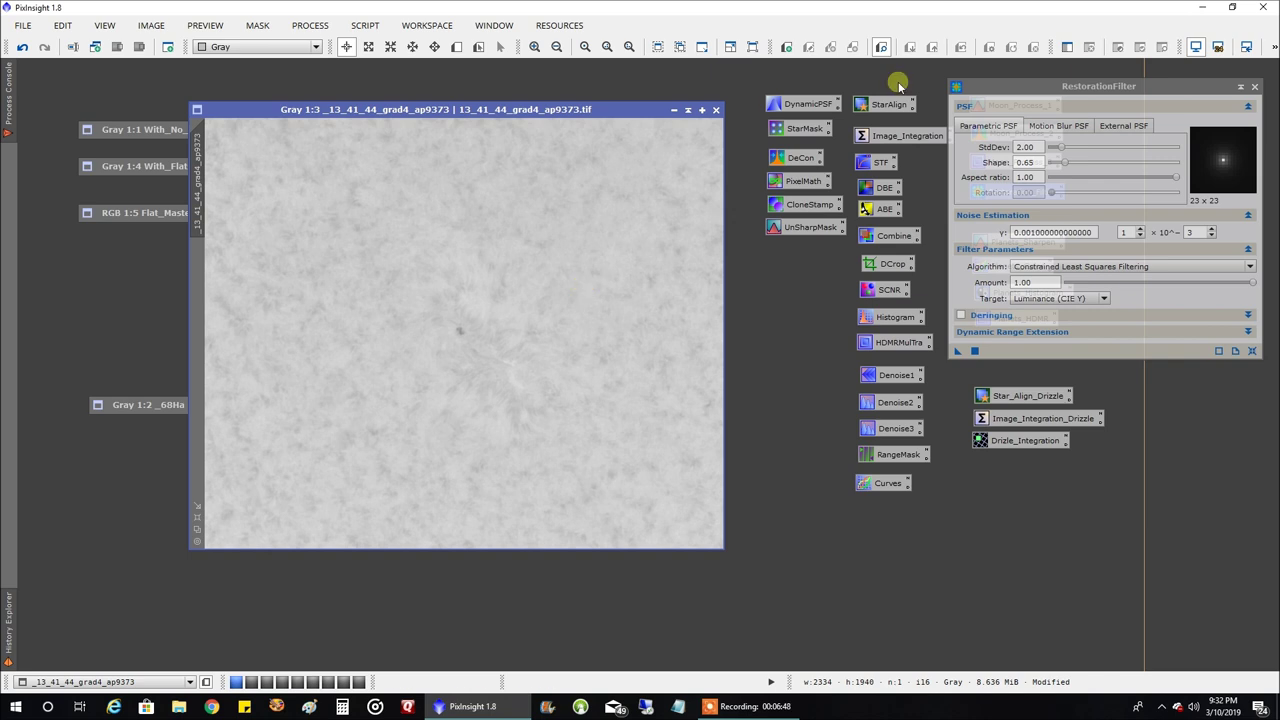
pyautogui.click(1256, 87)
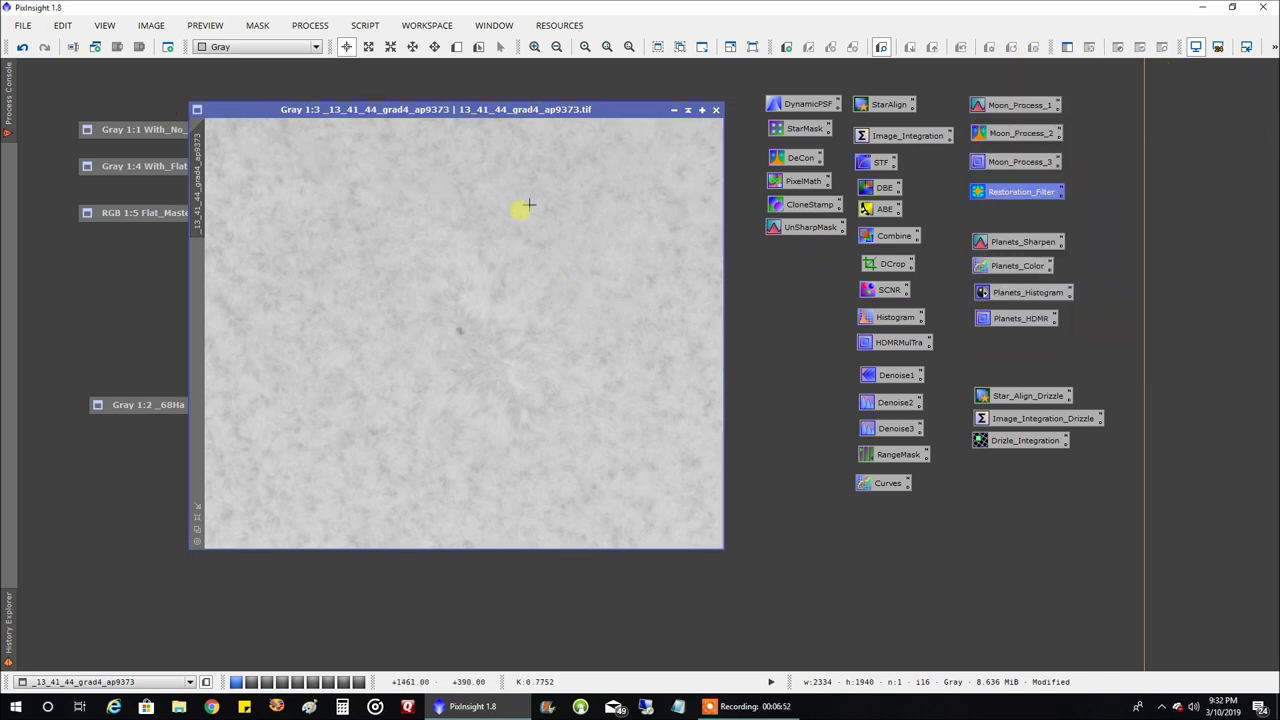
# - Apply an 8-layer HDRMultiscaleTransform to the 13_41_44_grad4_ap9373 stack
pyautogui.doubleClick(897, 348)
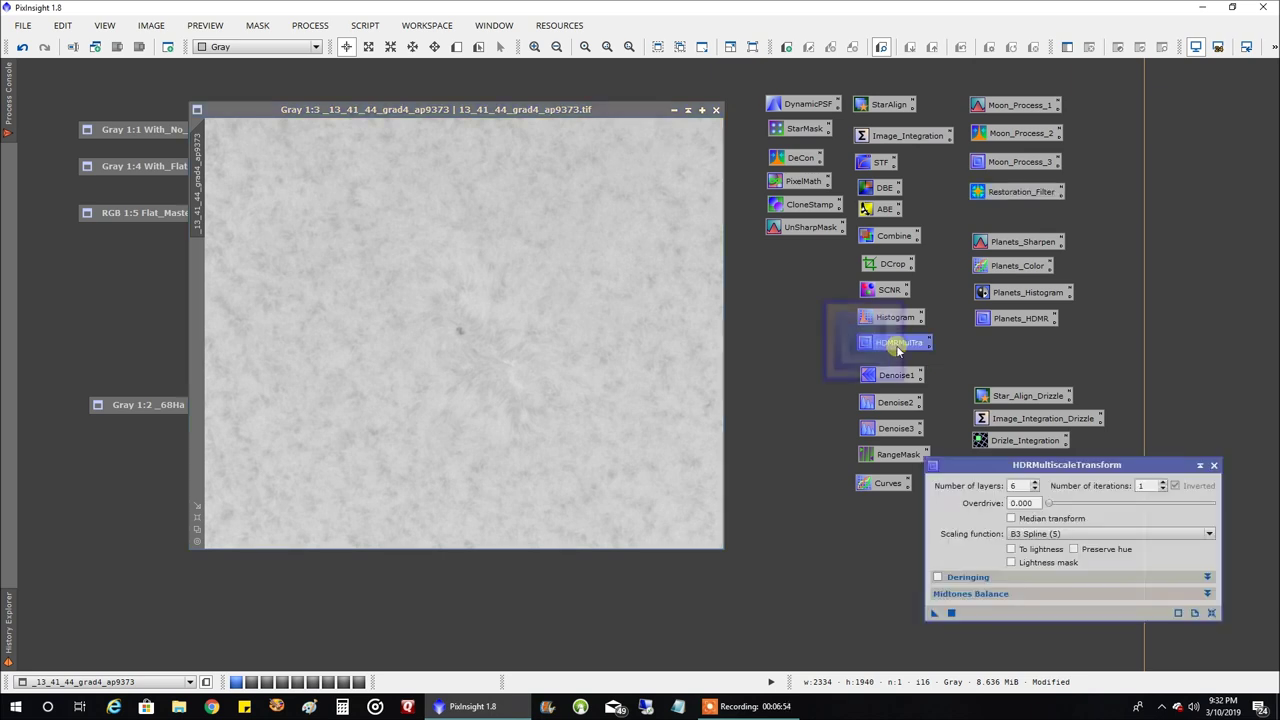
pyautogui.moveTo(1143, 469); pyautogui.dragTo(1151, 211)
pyautogui.click(1043, 231)
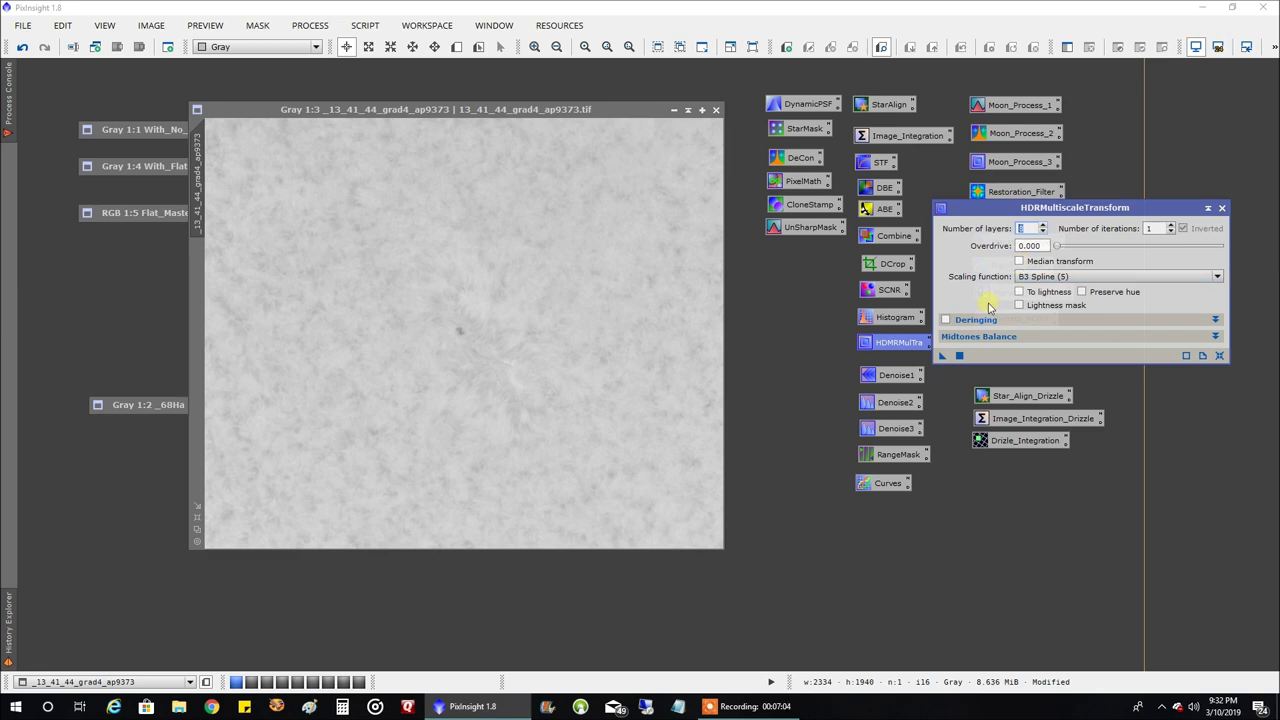
pyautogui.moveTo(943, 355); pyautogui.dragTo(691, 323)
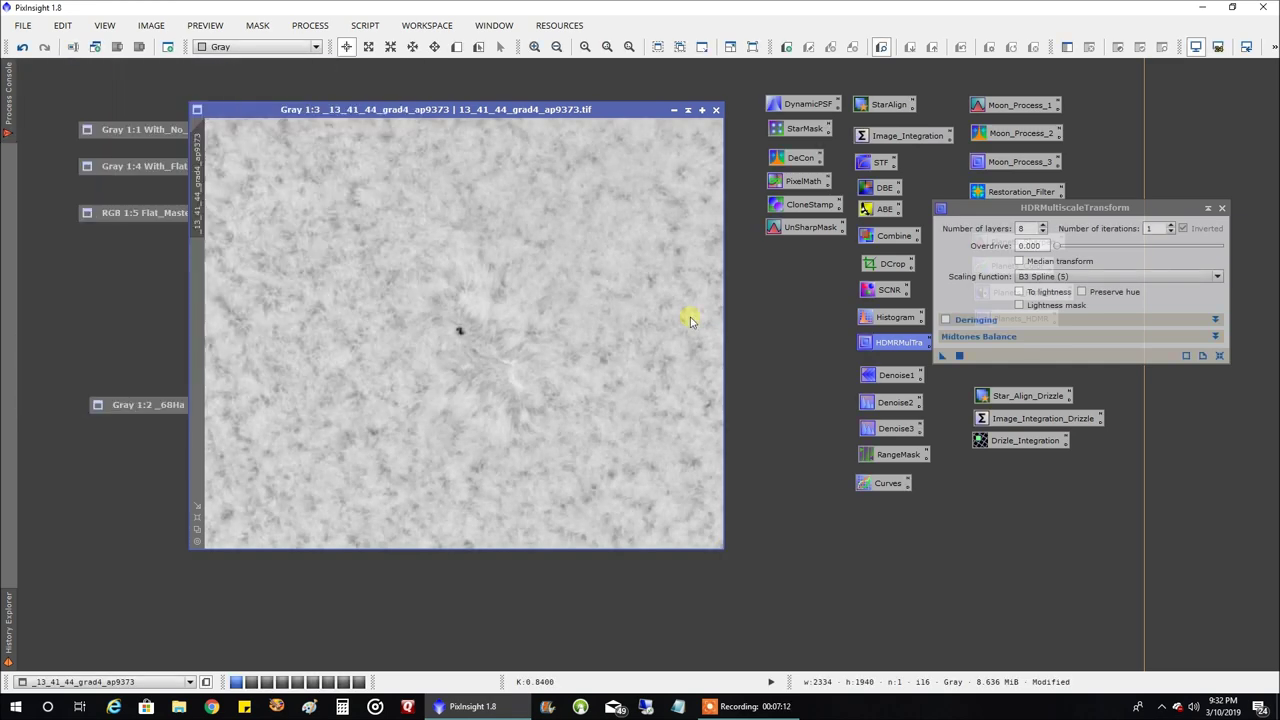
pyautogui.click(1221, 208)
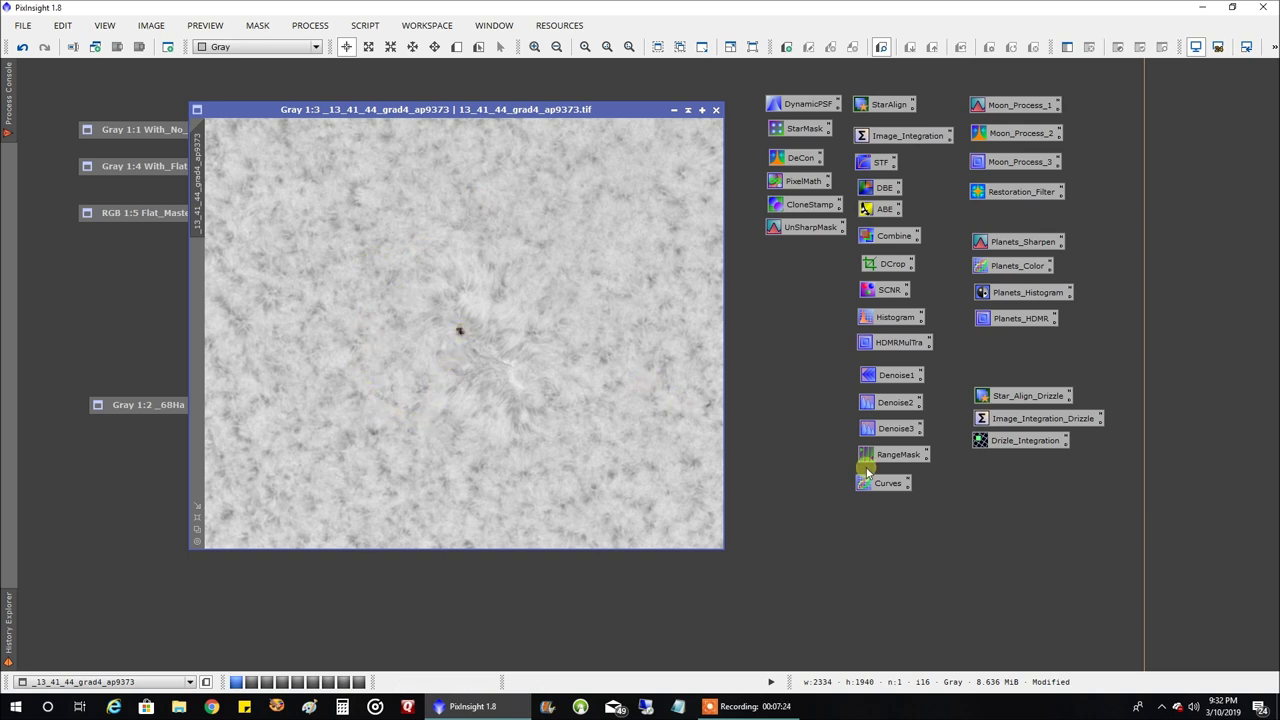
pyautogui.click(151, 25)
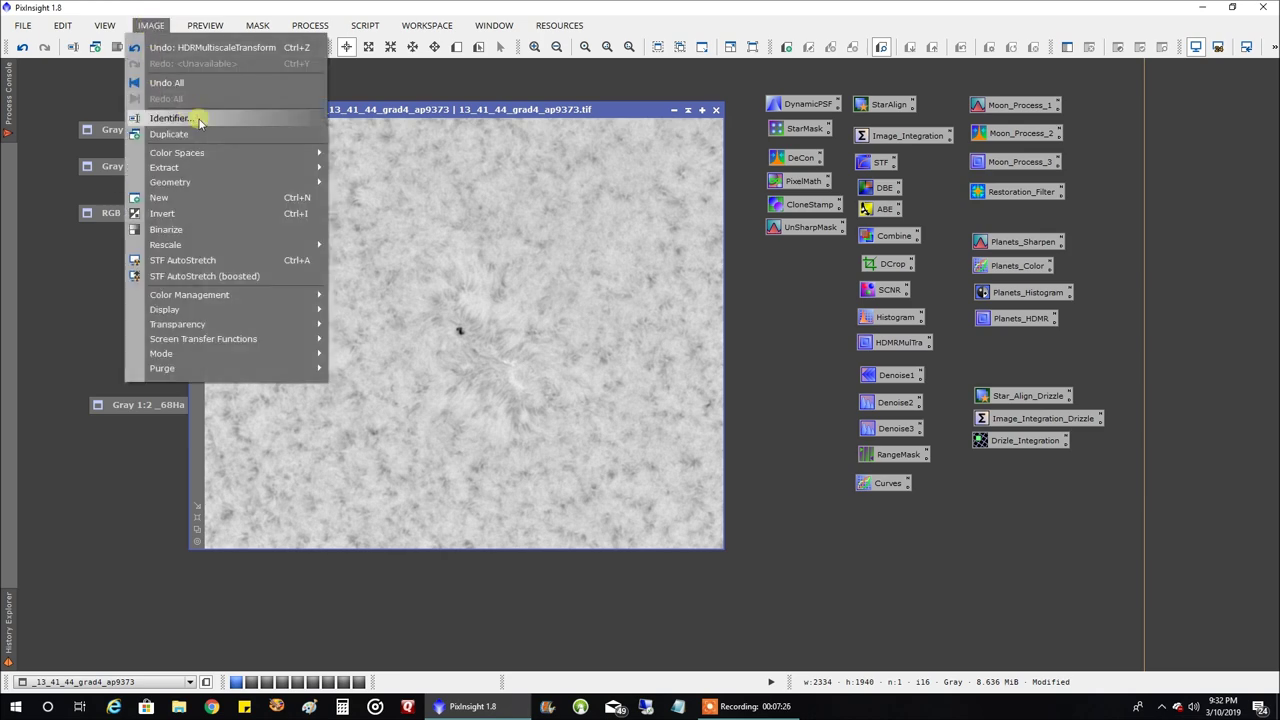
# - Convert the grayscale sunspot image to RGB colour and open CurvesTransformation with real-time preview
pyautogui.moveTo(222, 151)
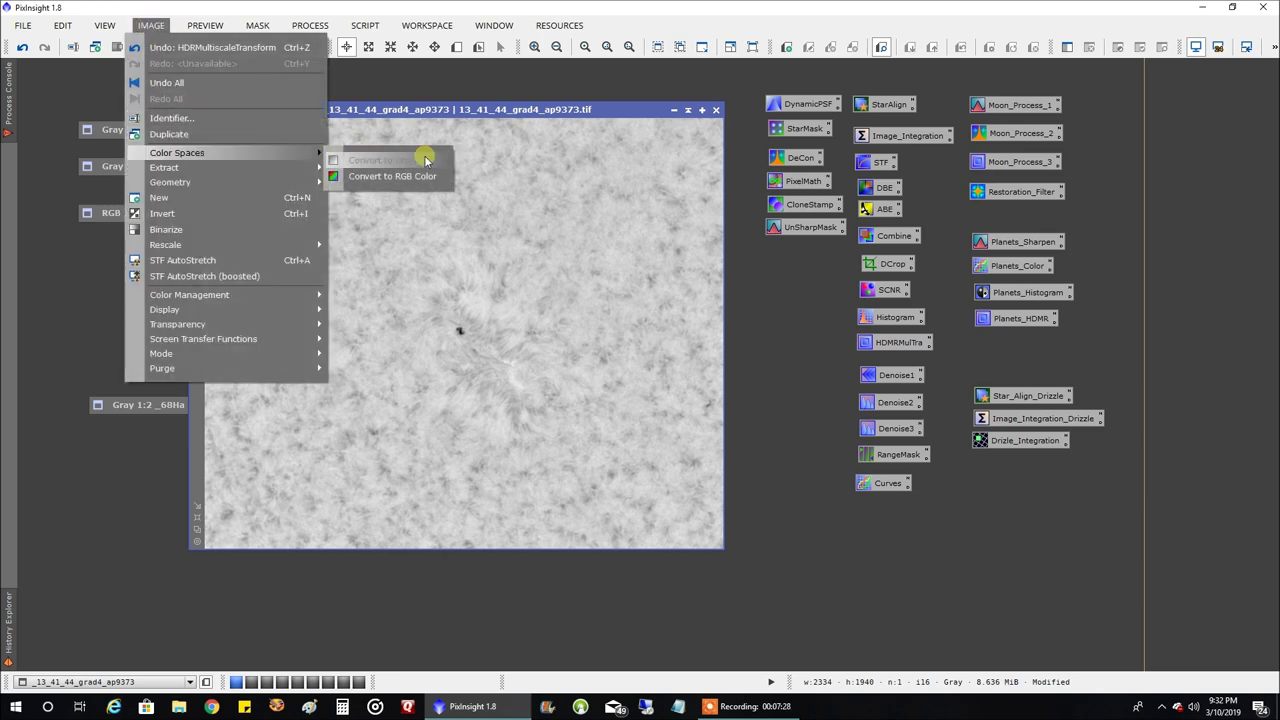
pyautogui.click(401, 176)
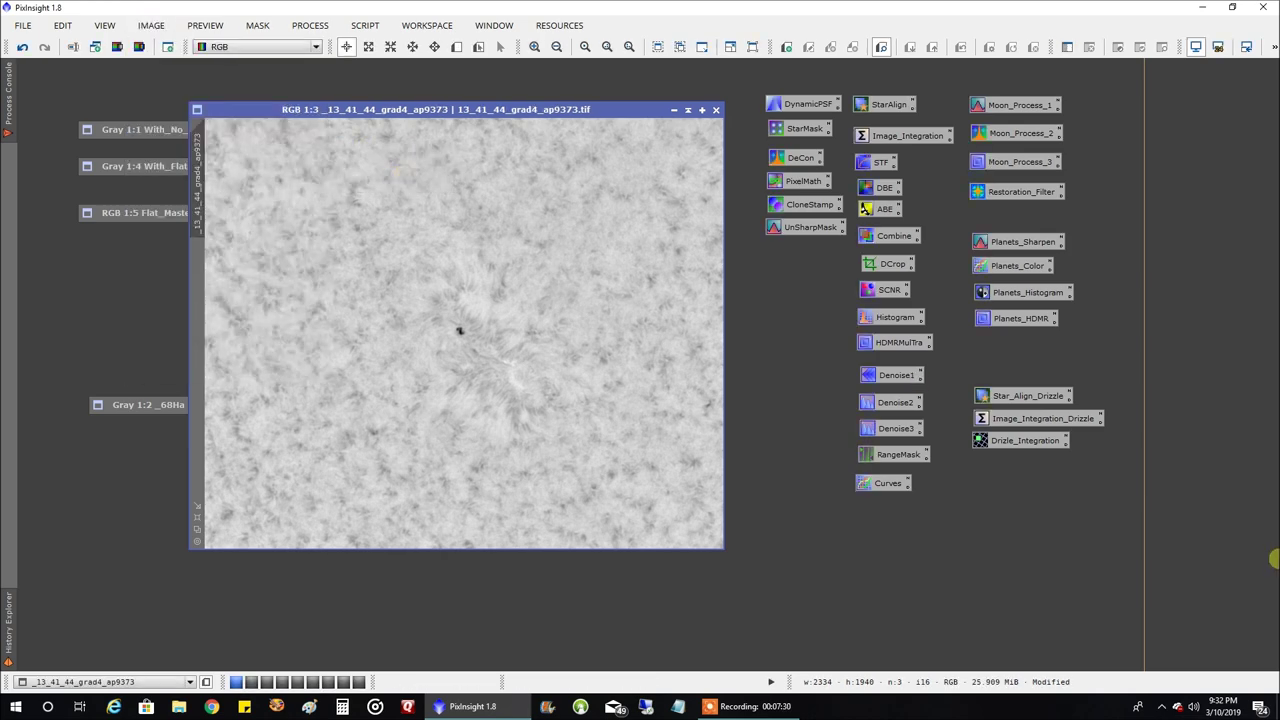
pyautogui.doubleClick(889, 484)
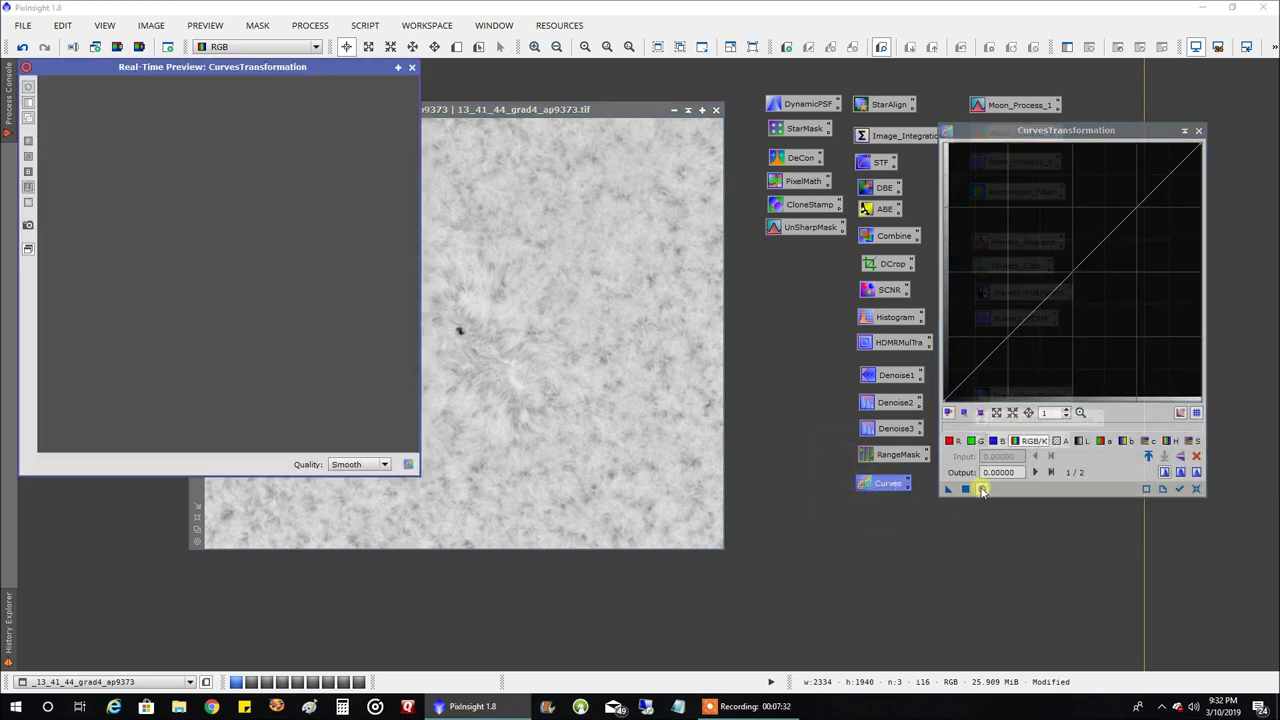
pyautogui.click(981, 489)
# - Try an S-shaped curve darkening the midtones in the preview, then reset the curve
pyautogui.moveTo(1005, 350); pyautogui.dragTo(1010, 360)
pyautogui.moveTo(1089, 223); pyautogui.dragTo(1119, 242)
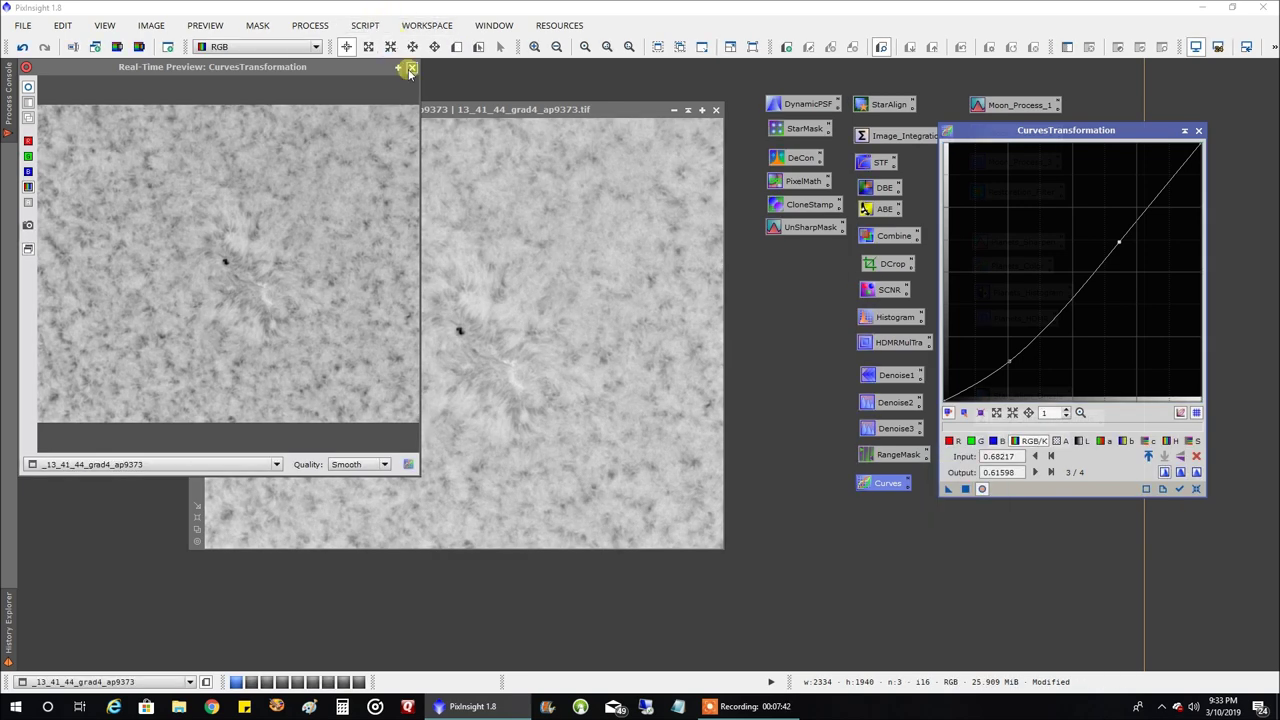
pyautogui.click(413, 68)
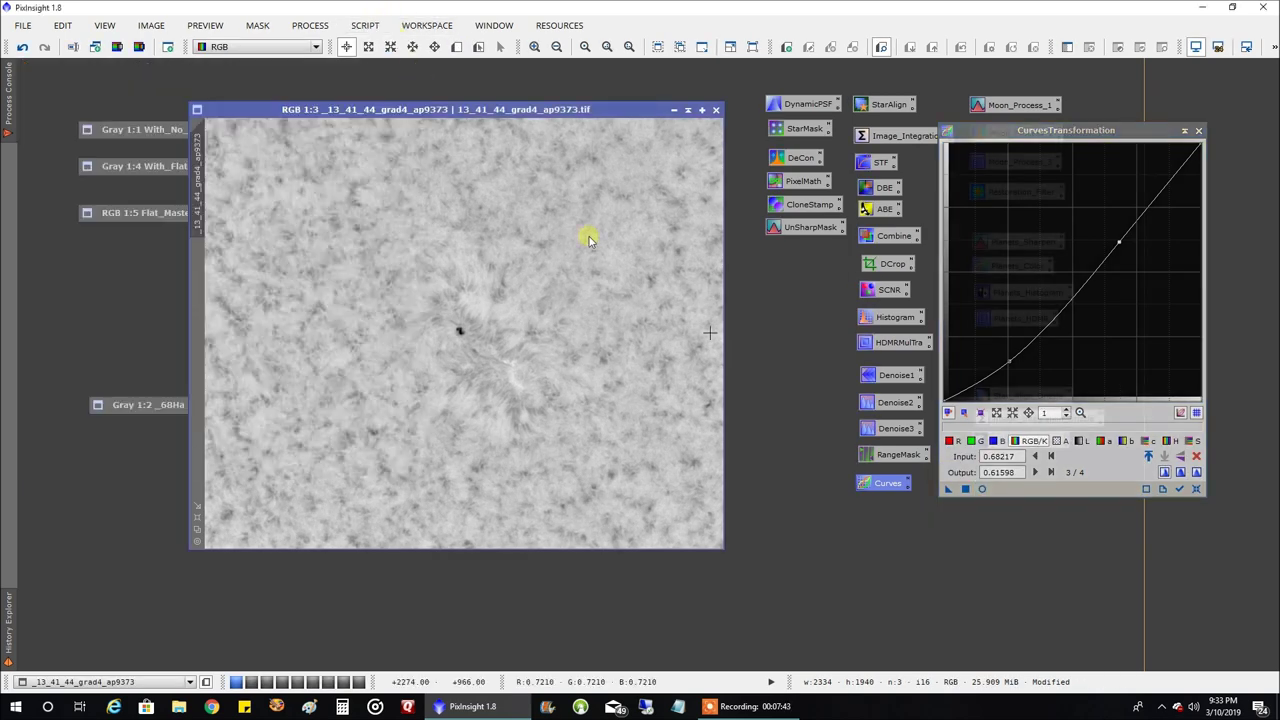
pyautogui.click(1195, 489)
# - Raise the red curve and lower the green and blue curves, then apply to the image
pyautogui.click(982, 488)
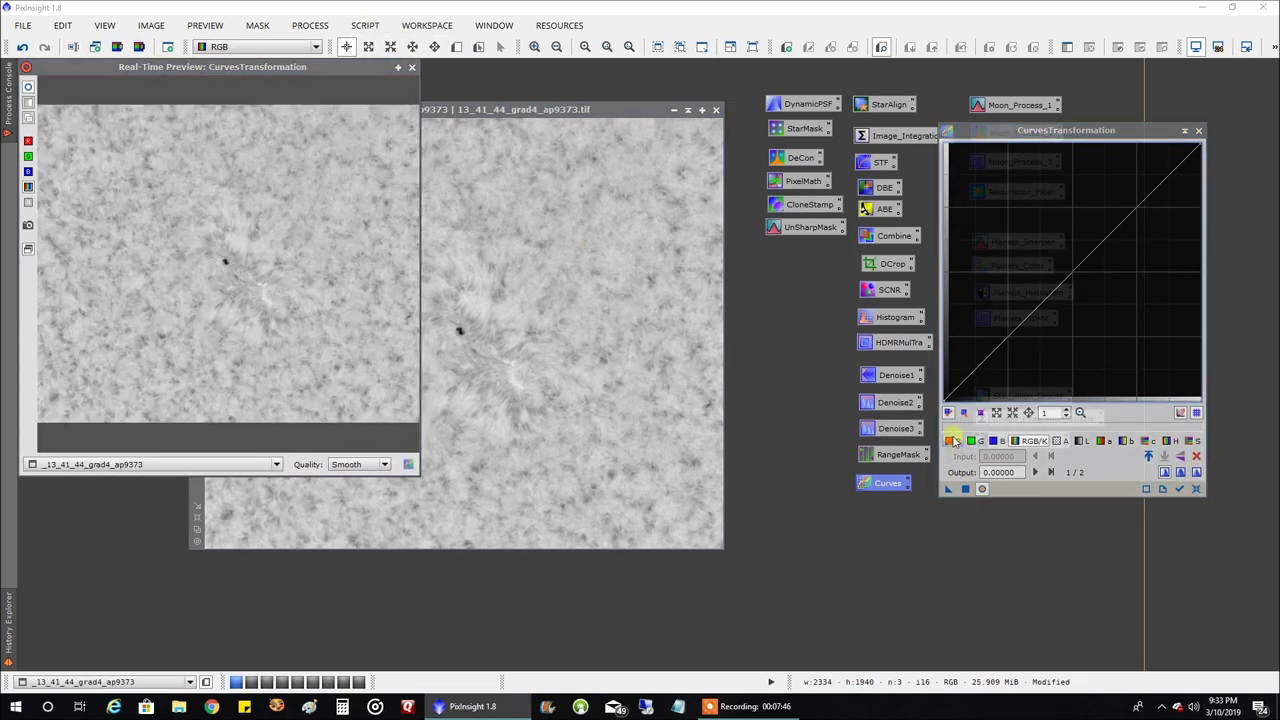
pyautogui.click(949, 440)
pyautogui.moveTo(1060, 289); pyautogui.dragTo(1039, 248)
pyautogui.click(970, 440)
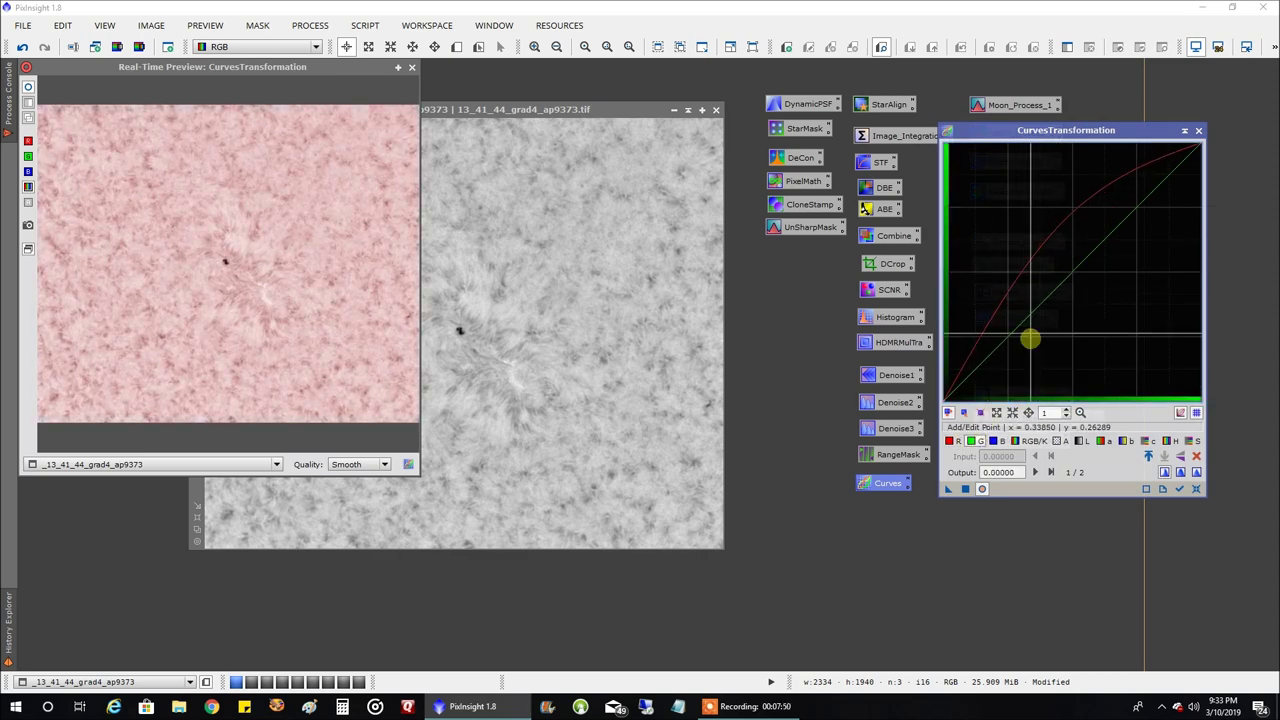
pyautogui.moveTo(1063, 273); pyautogui.dragTo(1079, 300)
pyautogui.click(993, 440)
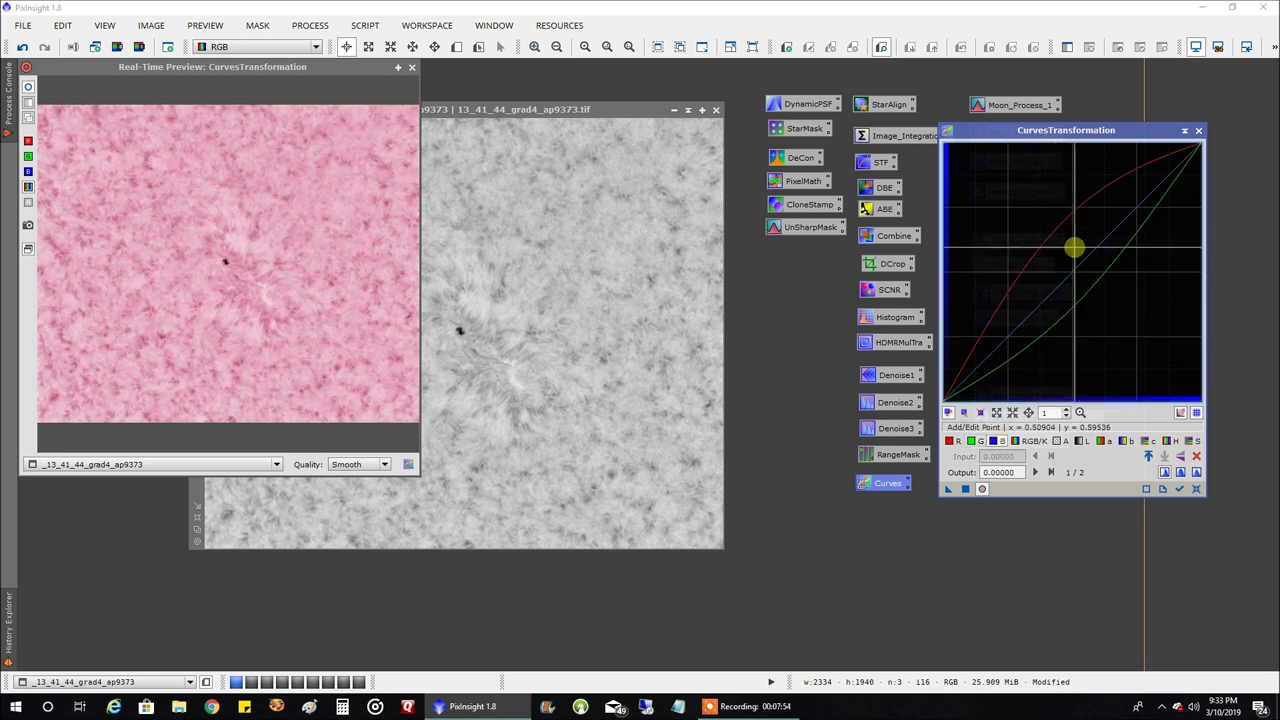
pyautogui.moveTo(1069, 282); pyautogui.dragTo(1083, 316)
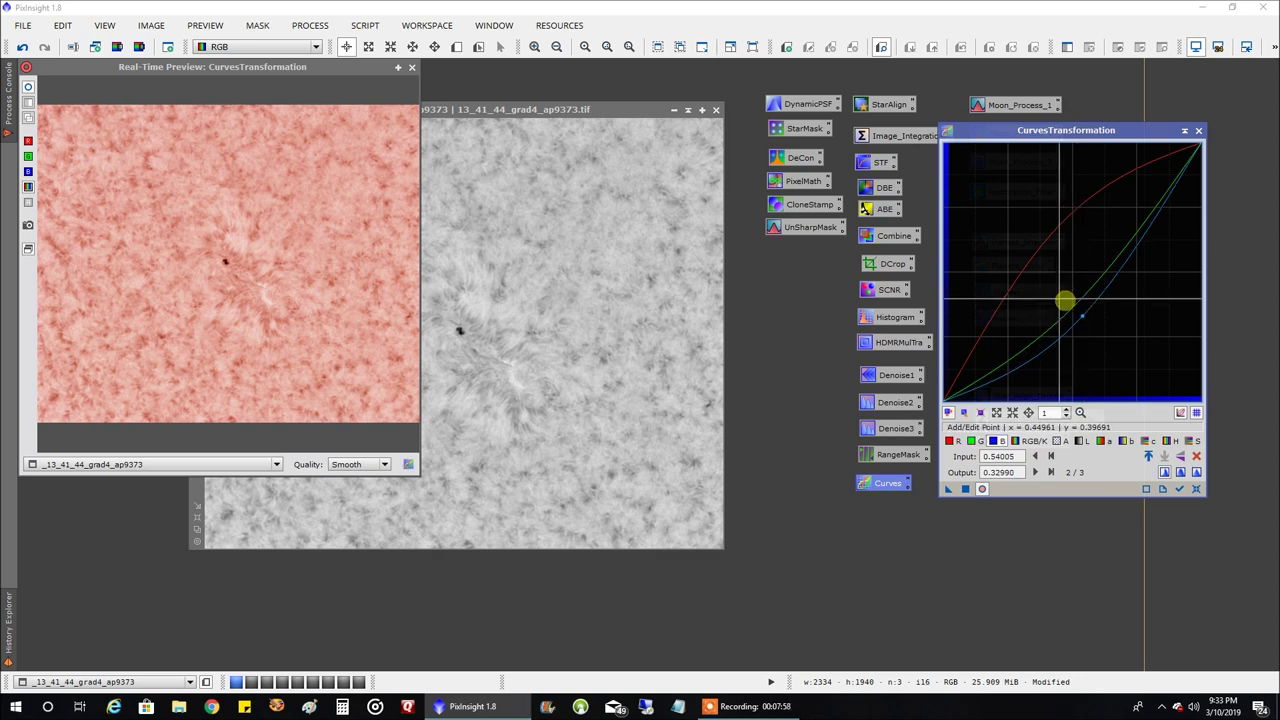
pyautogui.click(965, 488)
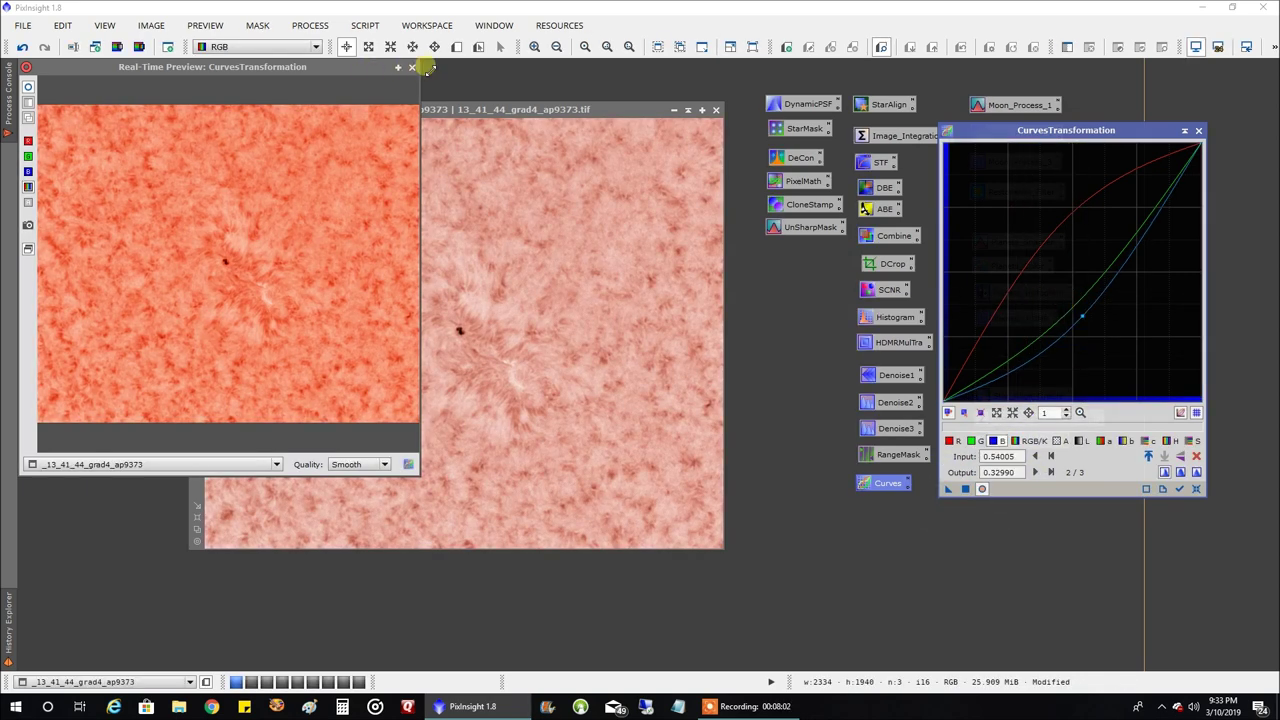
pyautogui.click(413, 67)
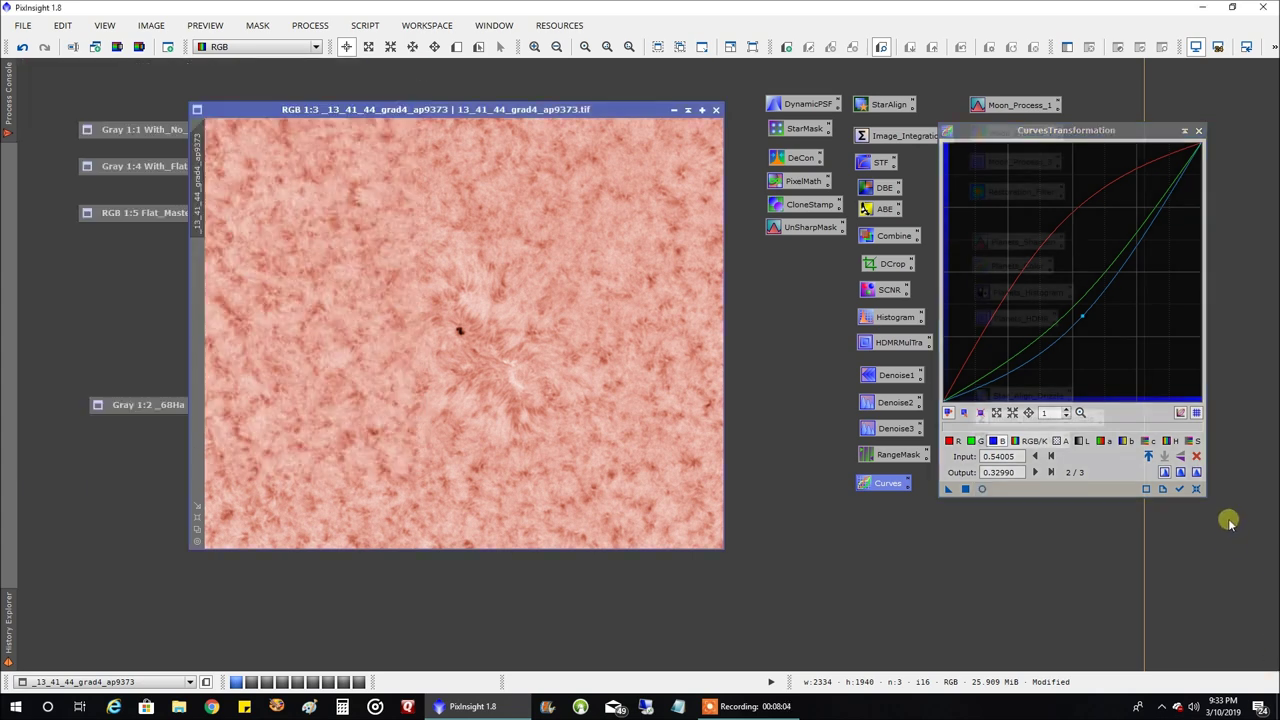
# - Lower the blue curve again to push the image further orange and apply it
pyautogui.click(1196, 488)
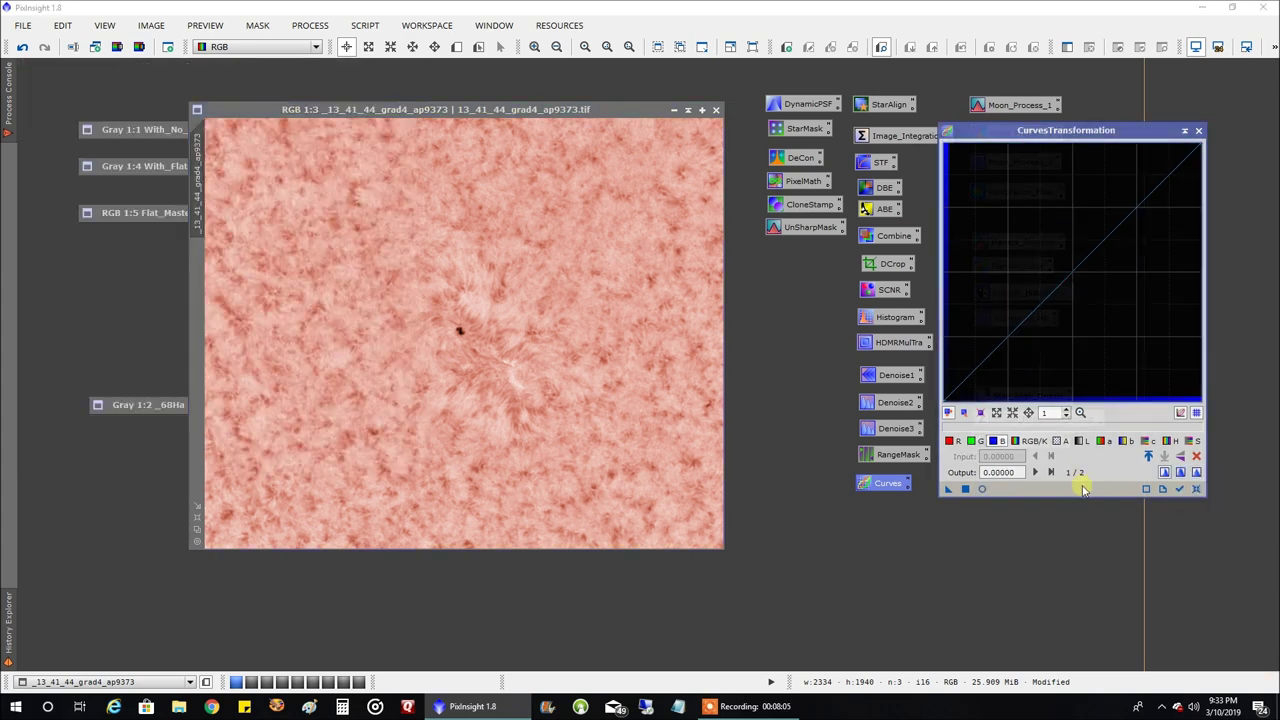
pyautogui.click(981, 488)
pyautogui.click(1084, 287)
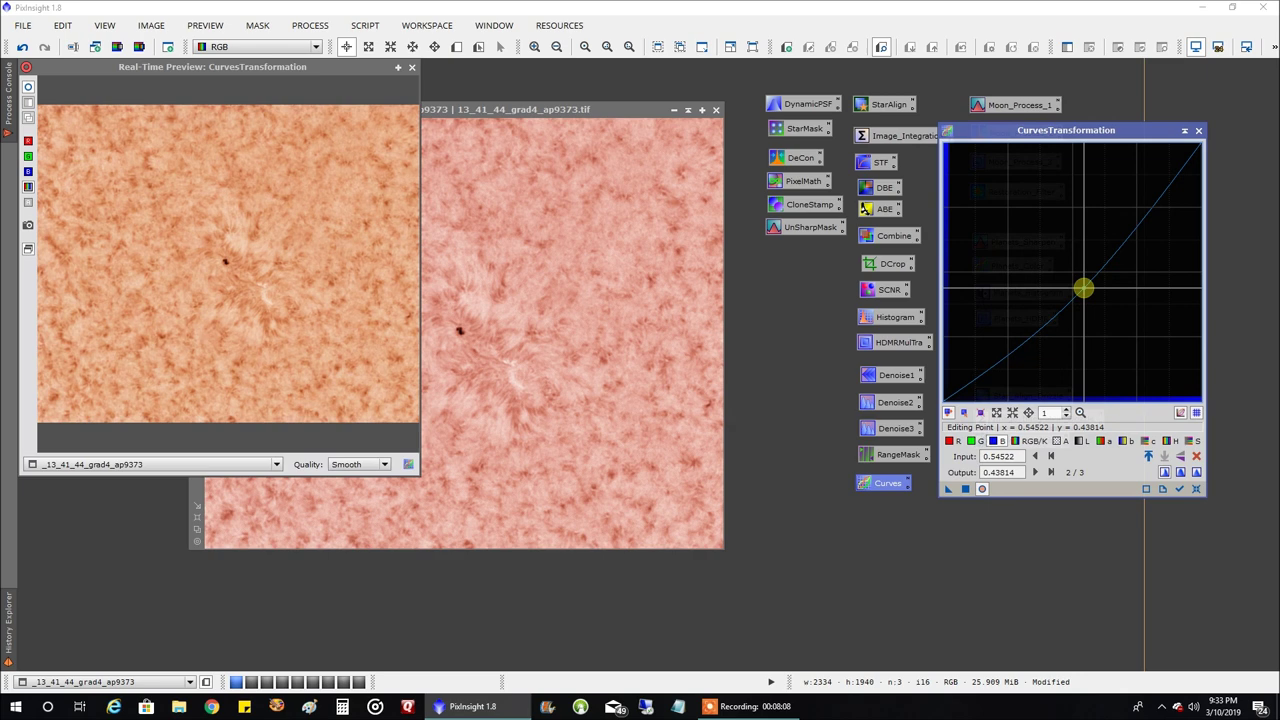
pyautogui.click(965, 488)
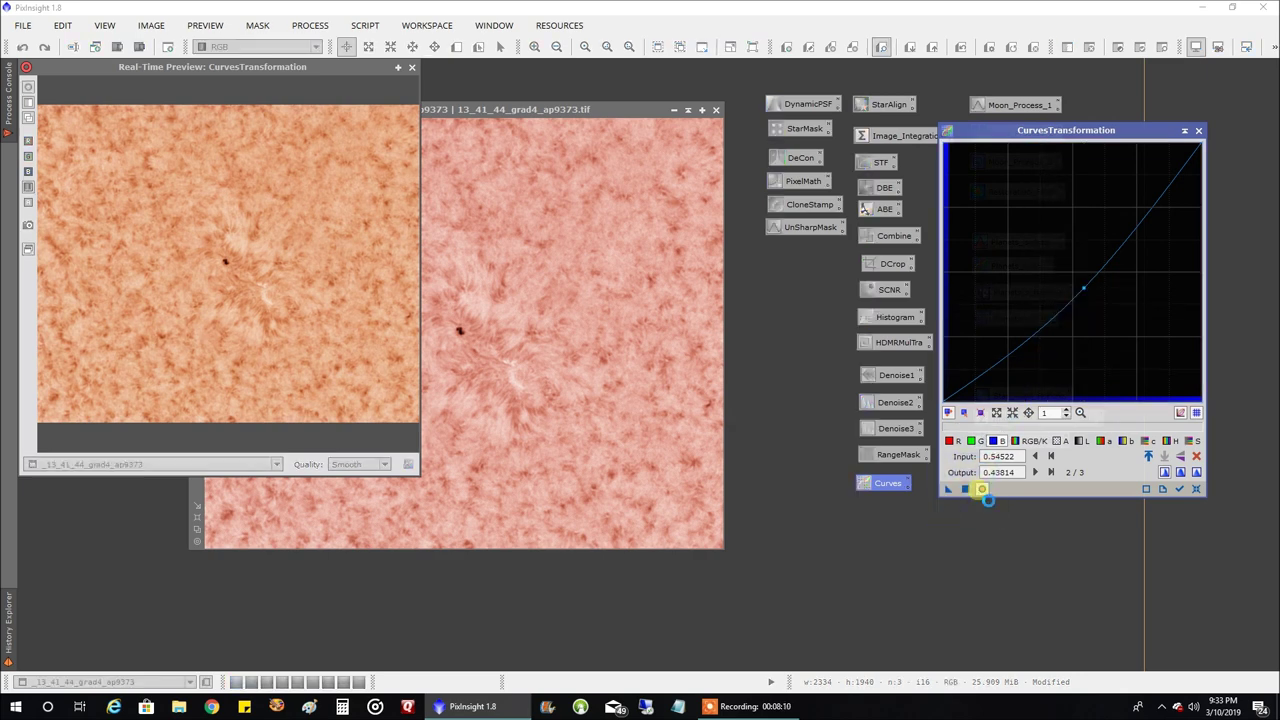
pyautogui.click(411, 67)
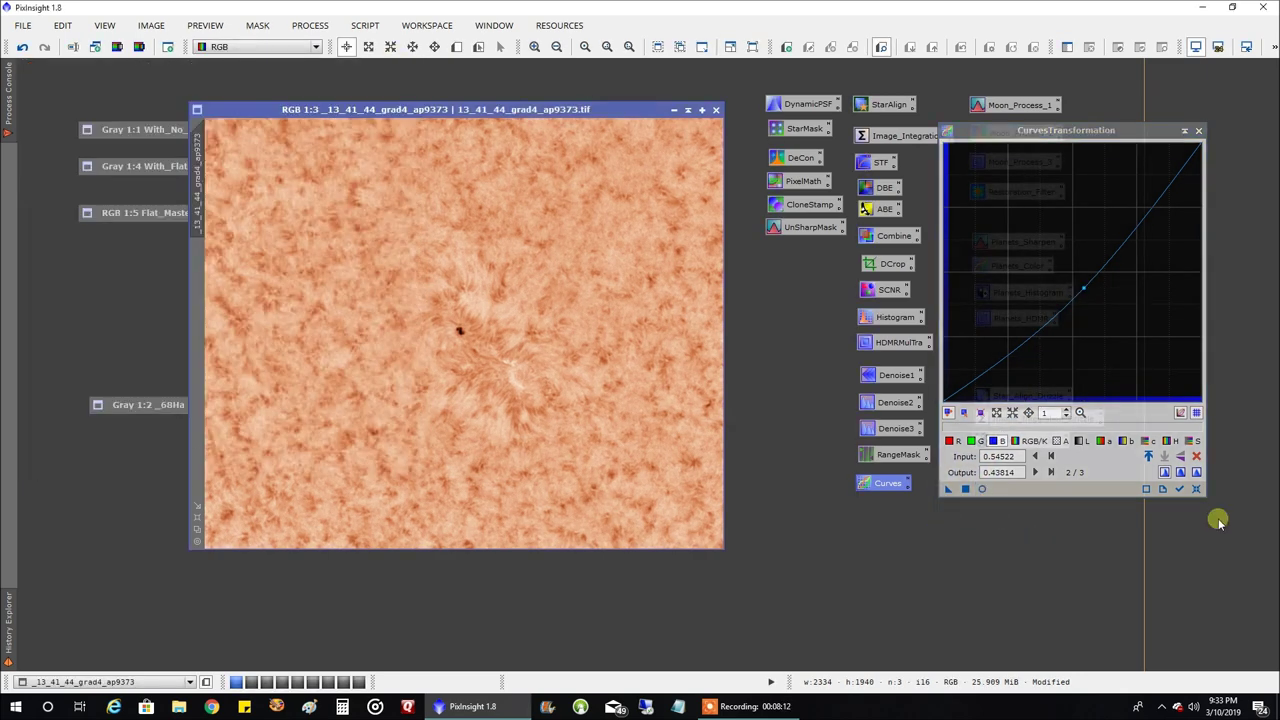
# - Darken the midtones on the RGB/K curve (0.44961 to 0.31186) and apply it
pyautogui.click(1196, 487)
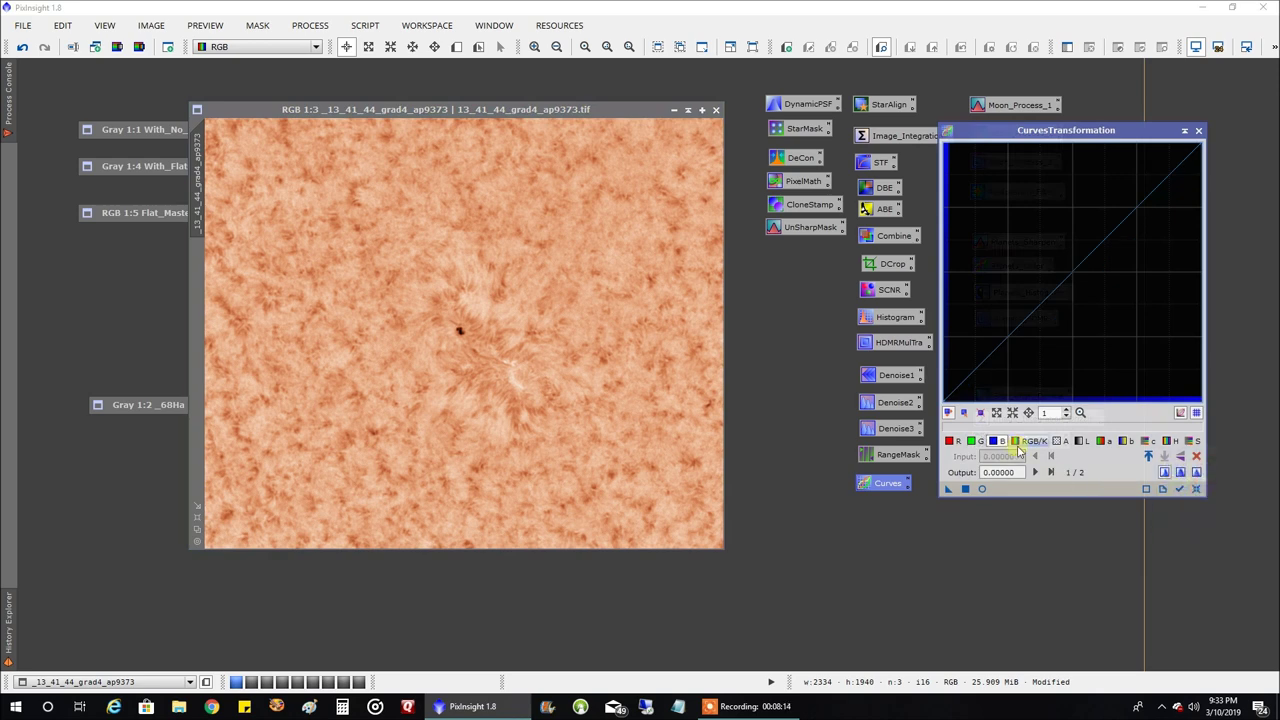
pyautogui.moveTo(1029, 317); pyautogui.dragTo(1049, 323)
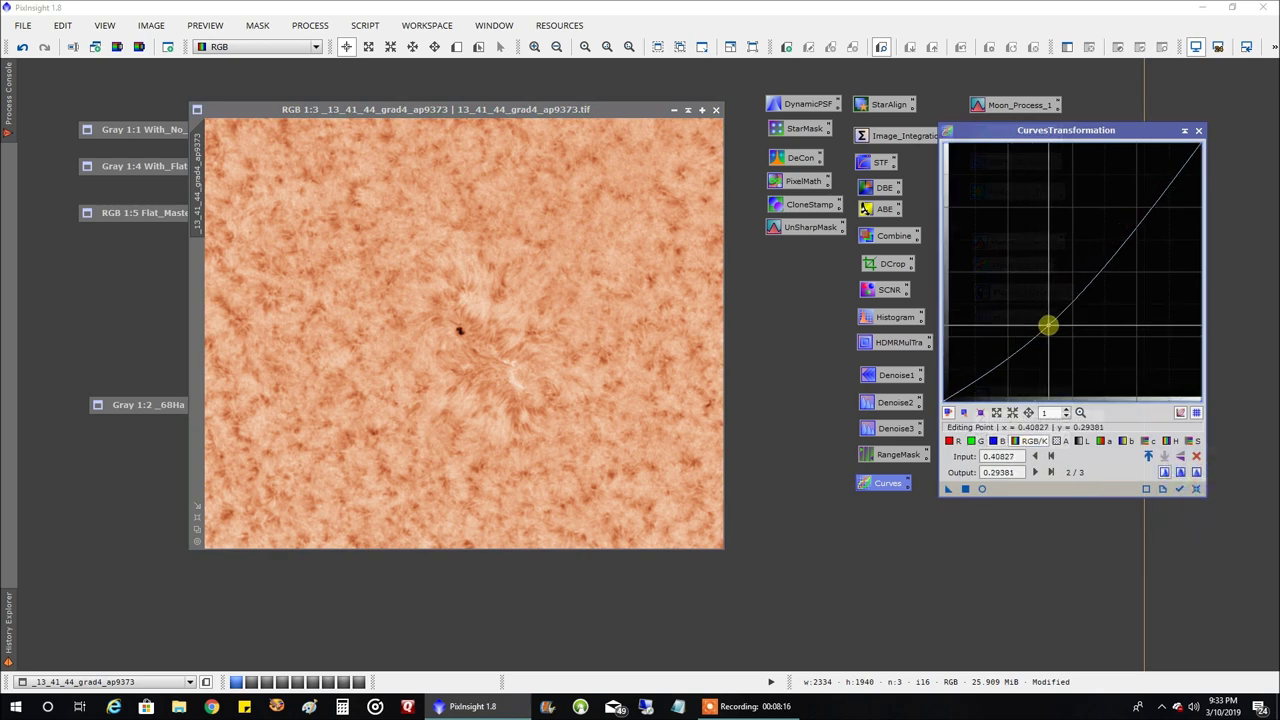
pyautogui.click(983, 489)
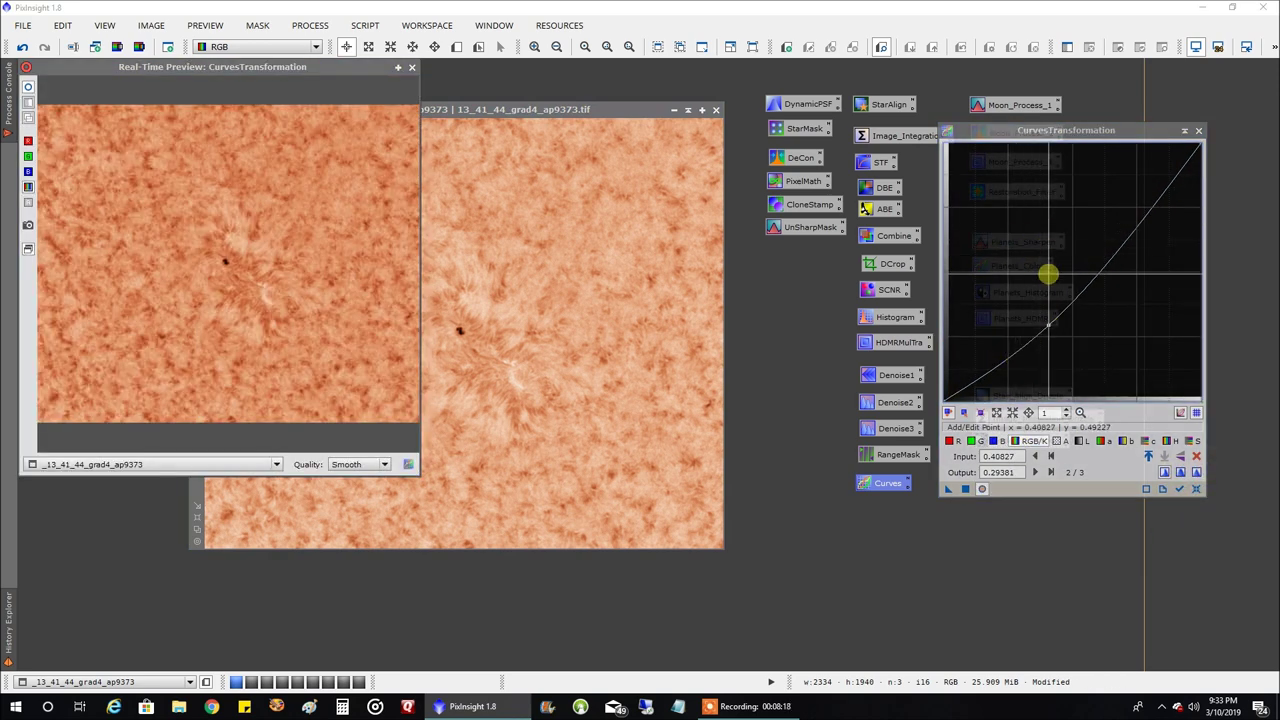
pyautogui.moveTo(1049, 327); pyautogui.dragTo(1059, 320)
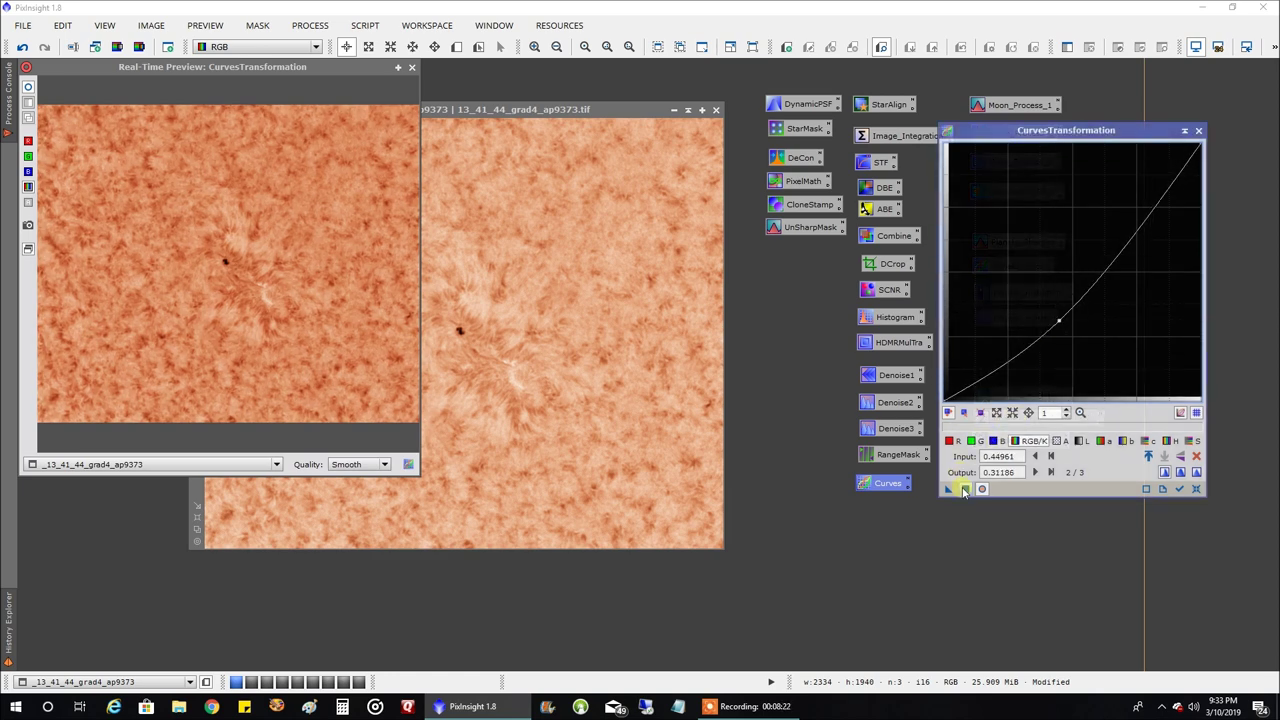
pyautogui.click(965, 488)
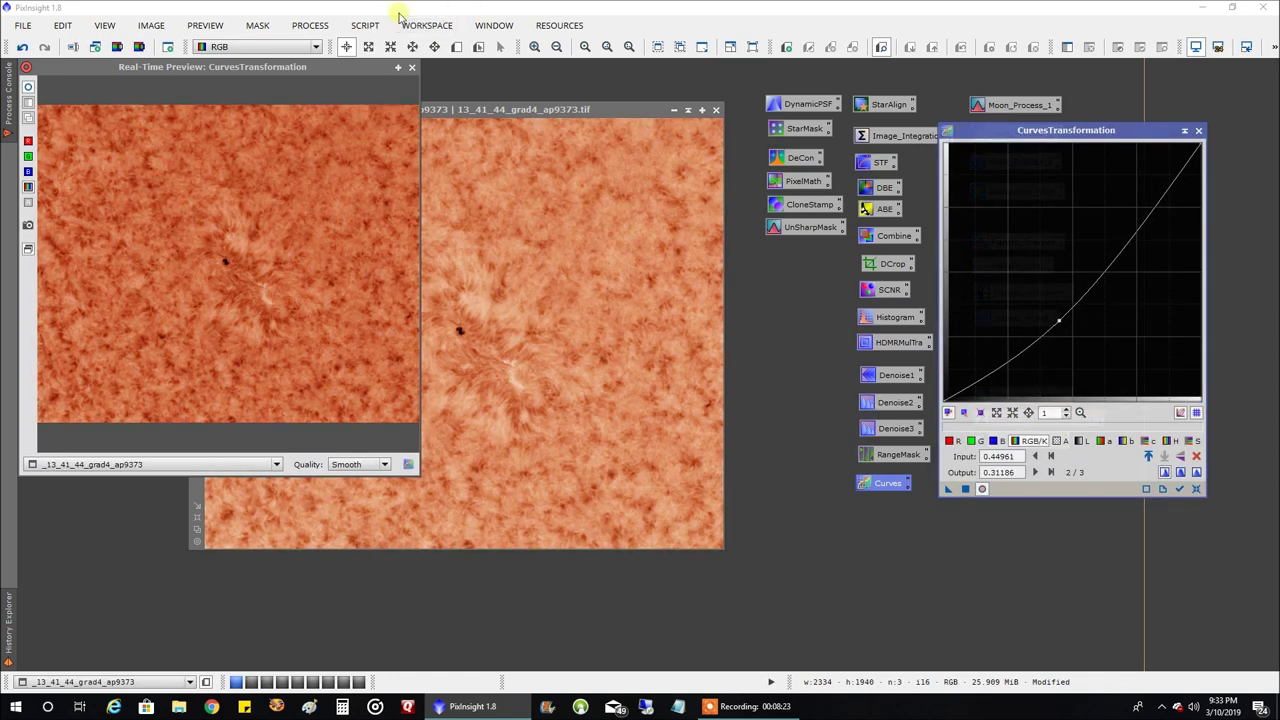
pyautogui.click(411, 67)
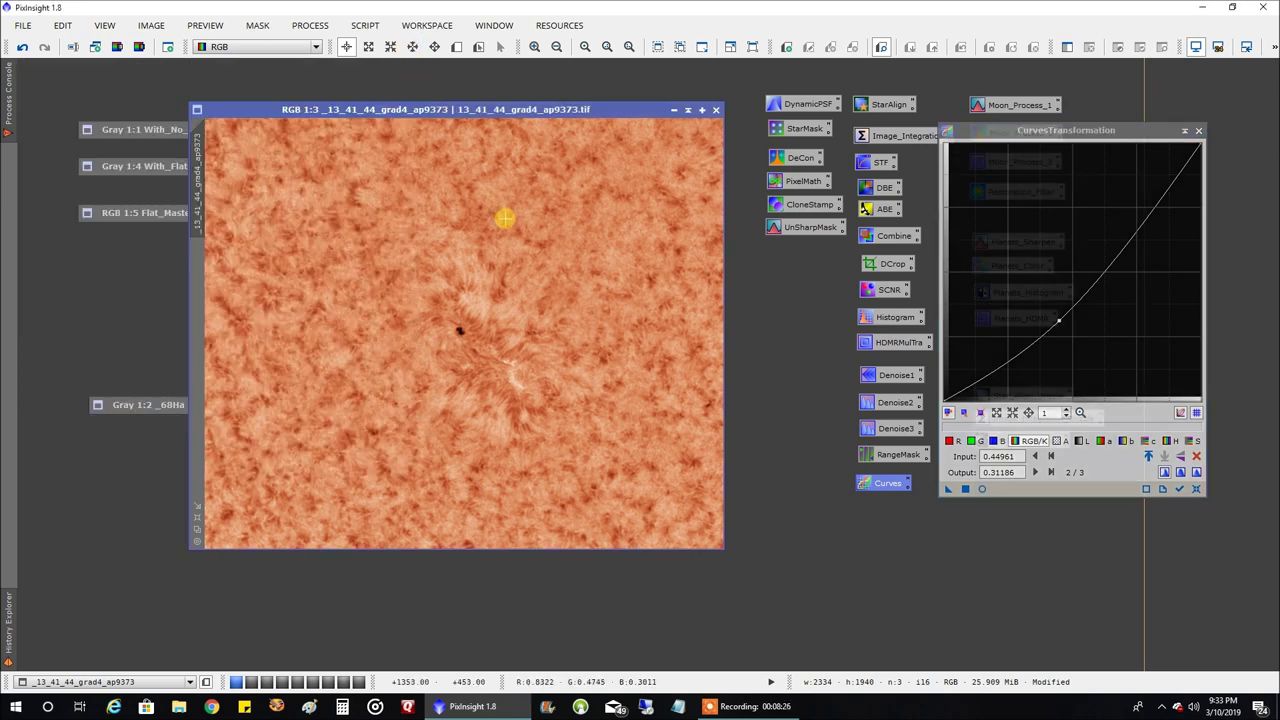